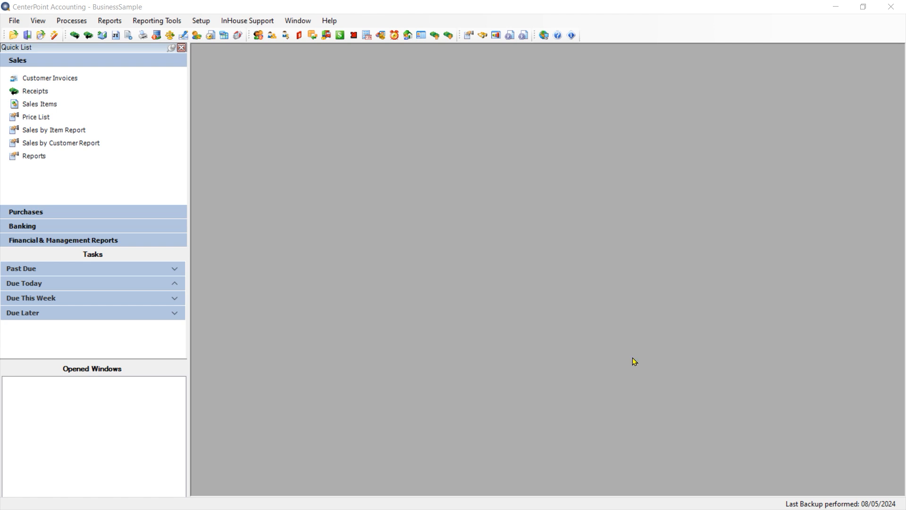
- Open the database-level email server settings under Email Setup in Preferences
left_click(14, 21)
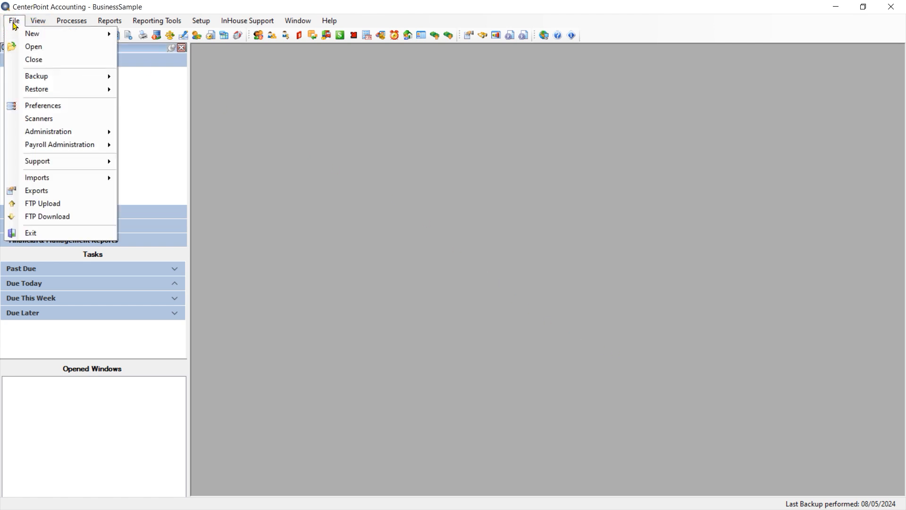
left_click(37, 106)
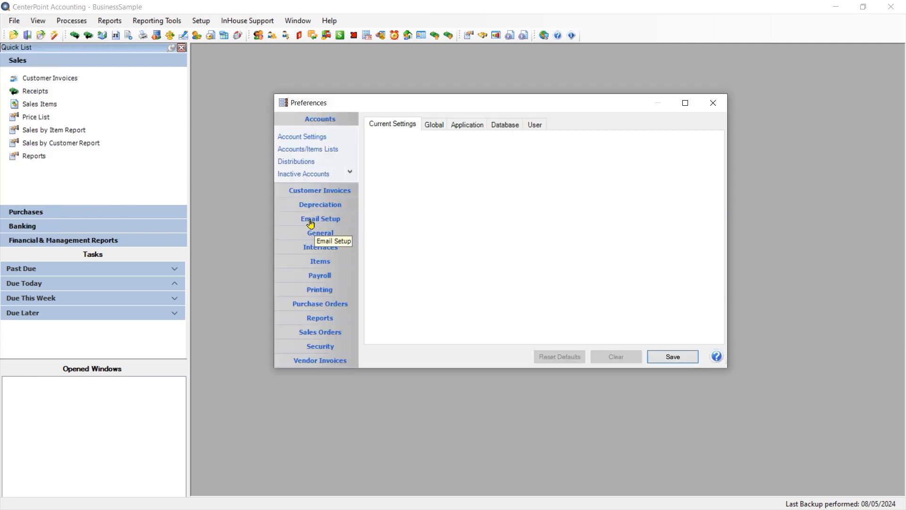
left_click(311, 222)
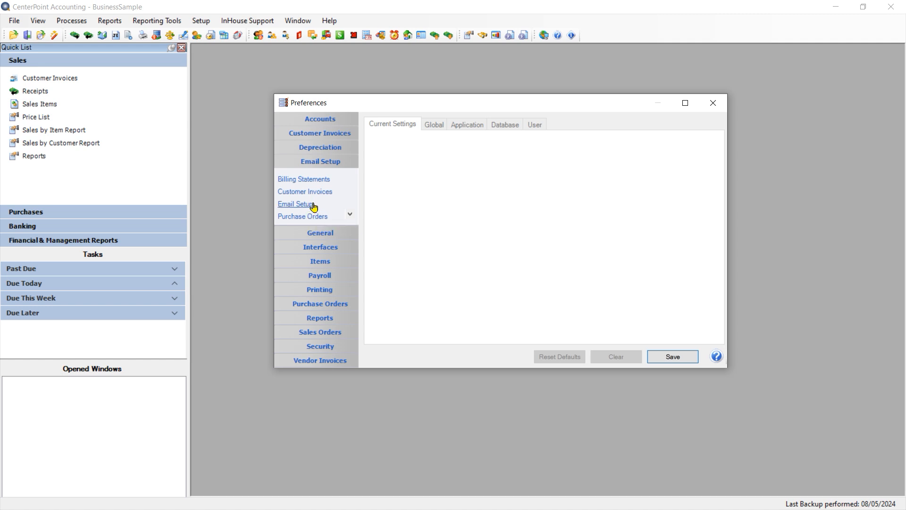
left_click(298, 205)
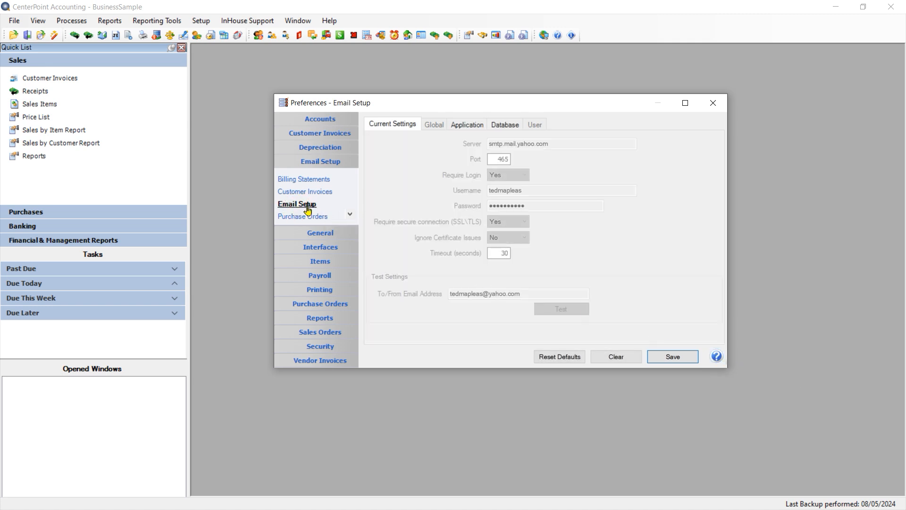
left_click(514, 127)
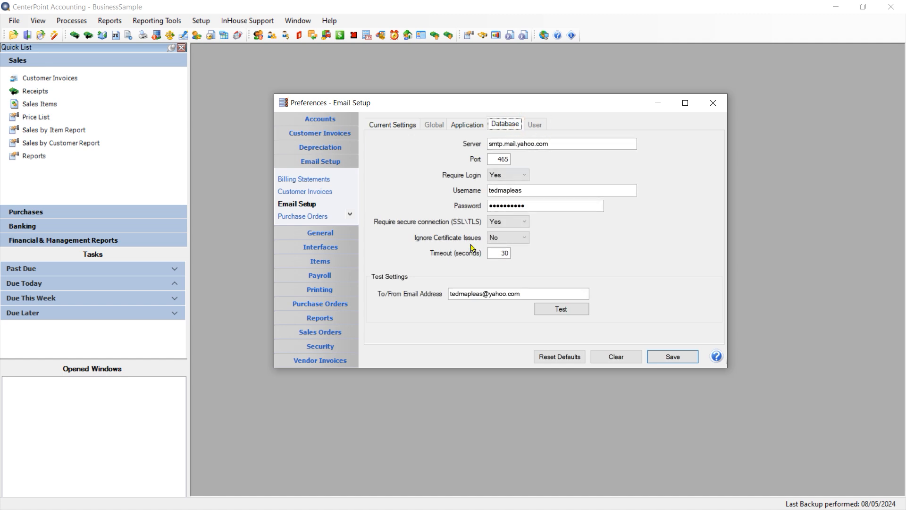
- Open the Sales Orders email template in the Email Setup preferences to review its subject, message and form
left_click(349, 216)
left_click(349, 215)
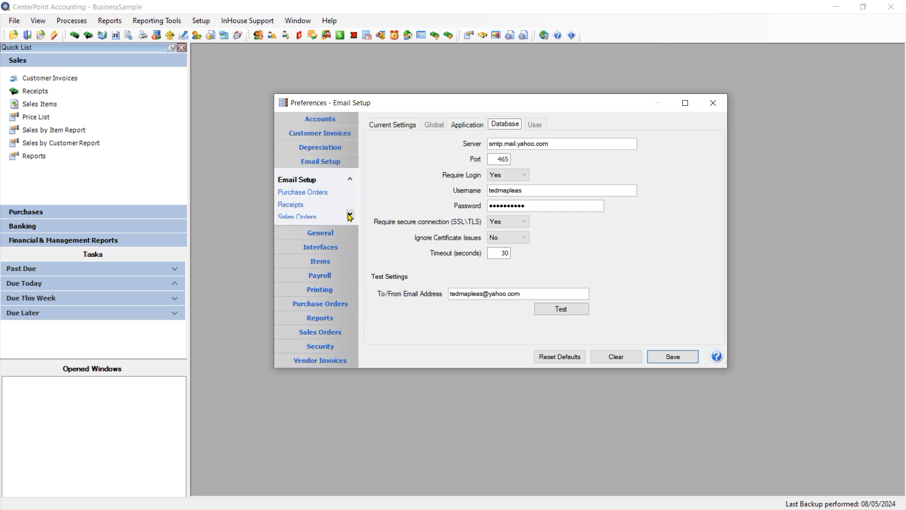
left_click(297, 218)
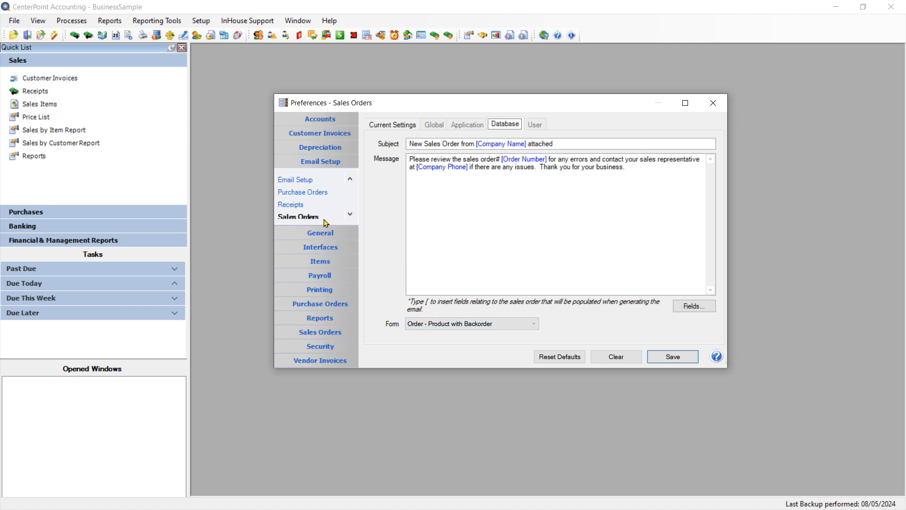
- Review the invoice and packing slip form type choices in the Sales Orders printing preferences, then save the preferences
left_click(312, 336)
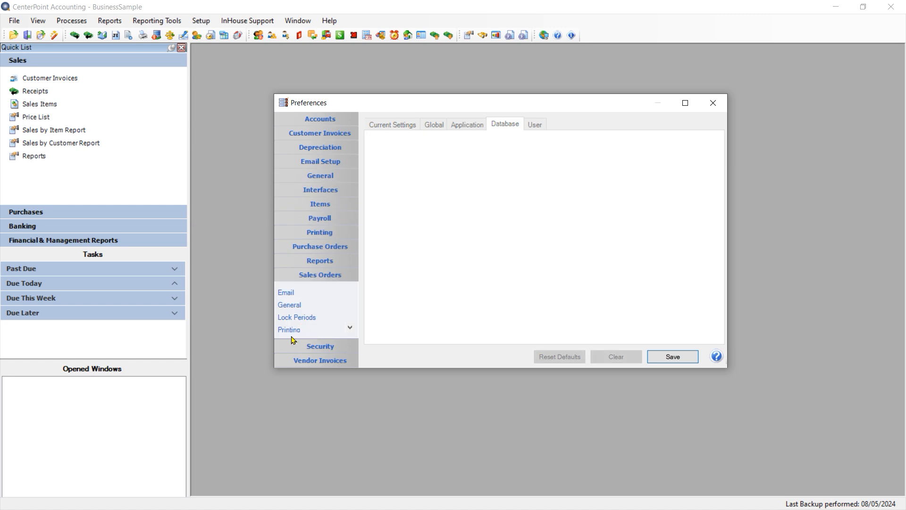
left_click(281, 329)
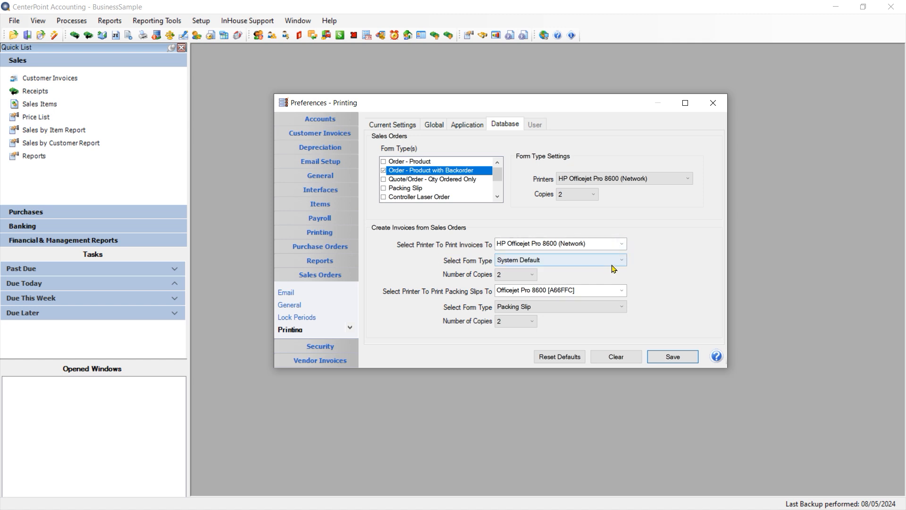
left_click(613, 267)
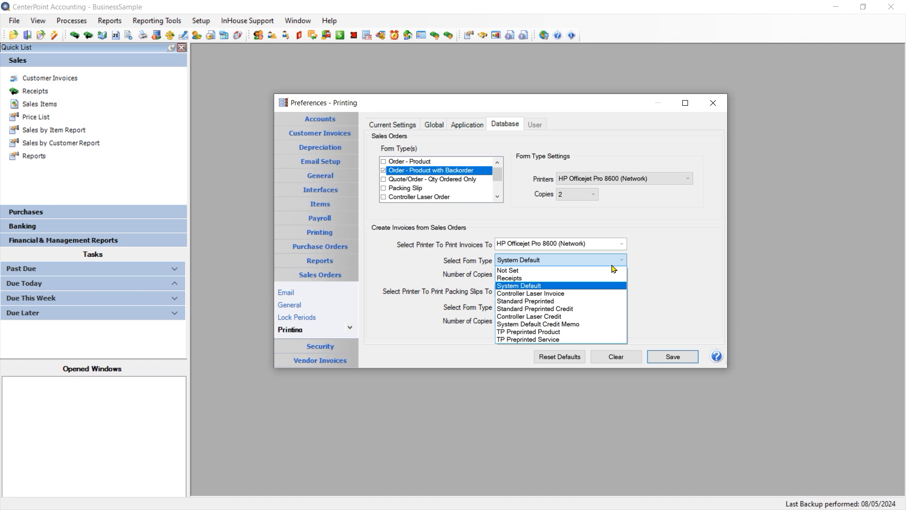
left_click(612, 265)
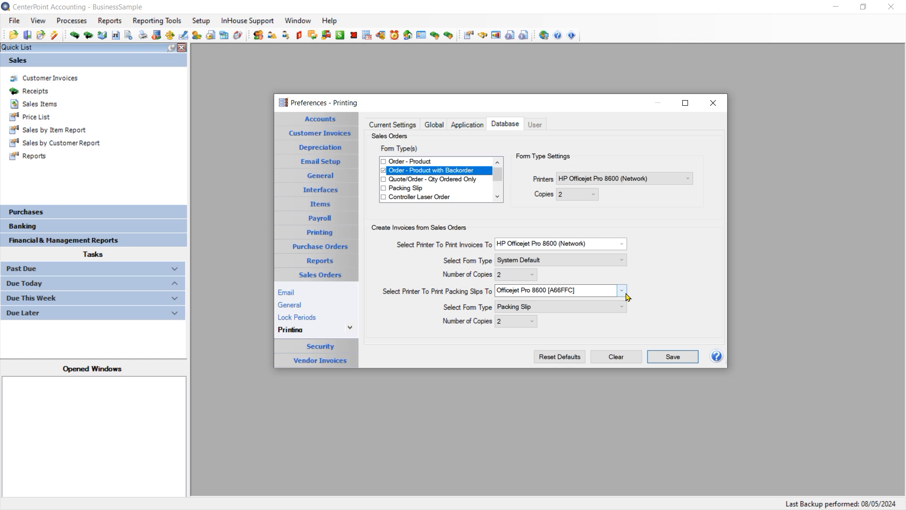
left_click(597, 307)
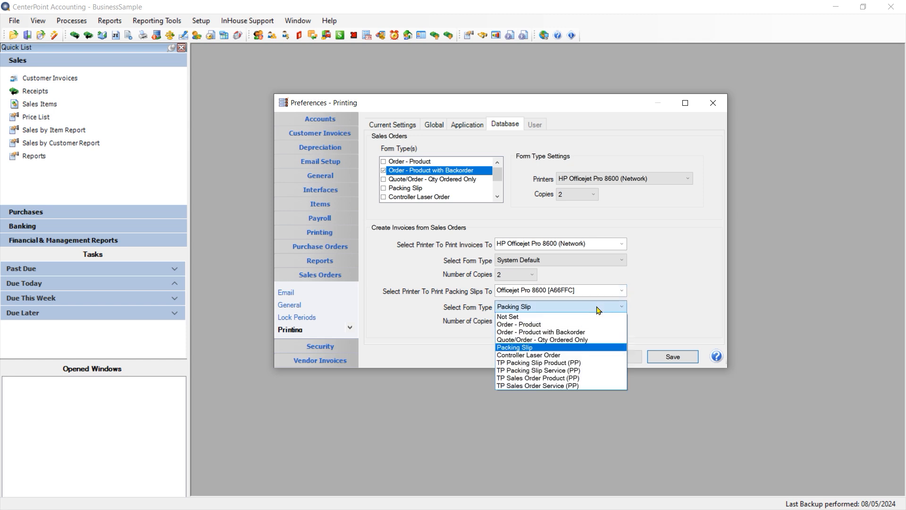
left_click(597, 307)
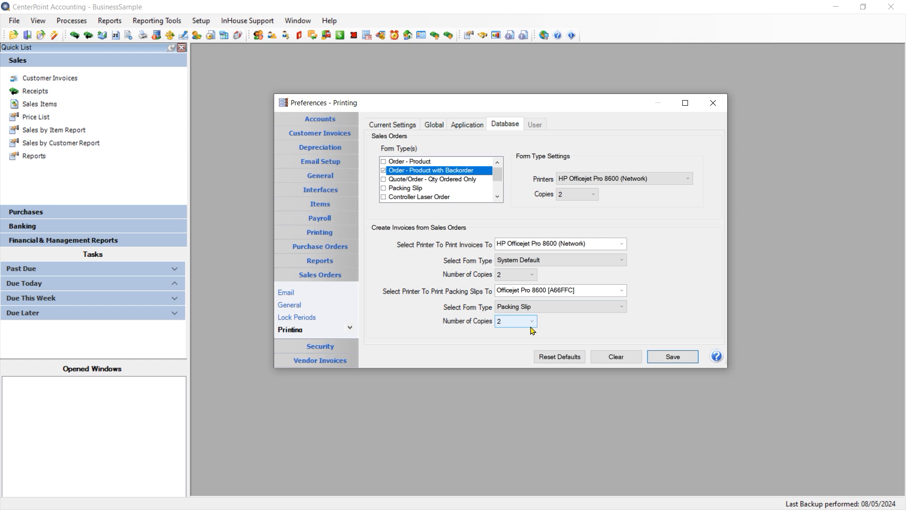
left_click(673, 356)
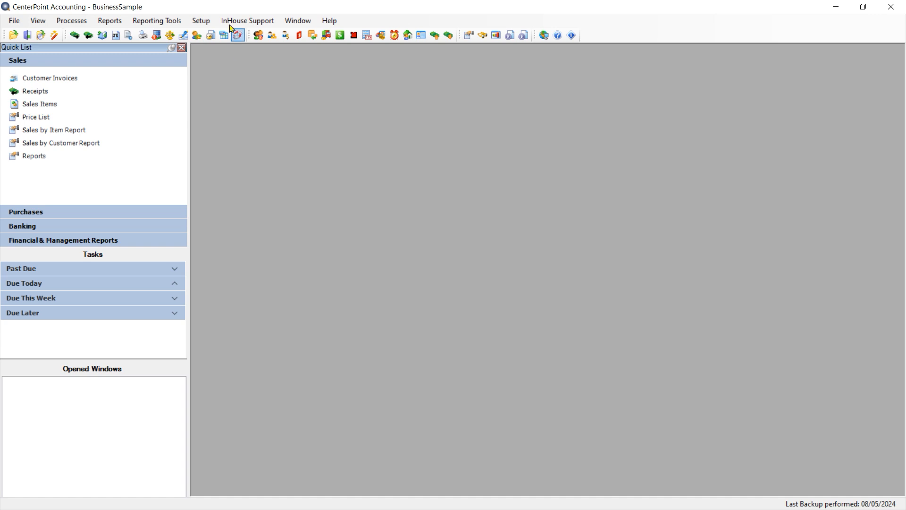
- Open the general Email Addresses setup and check the Sales Orders email choices for the Sales Office and Accounting addresses
left_click(205, 21)
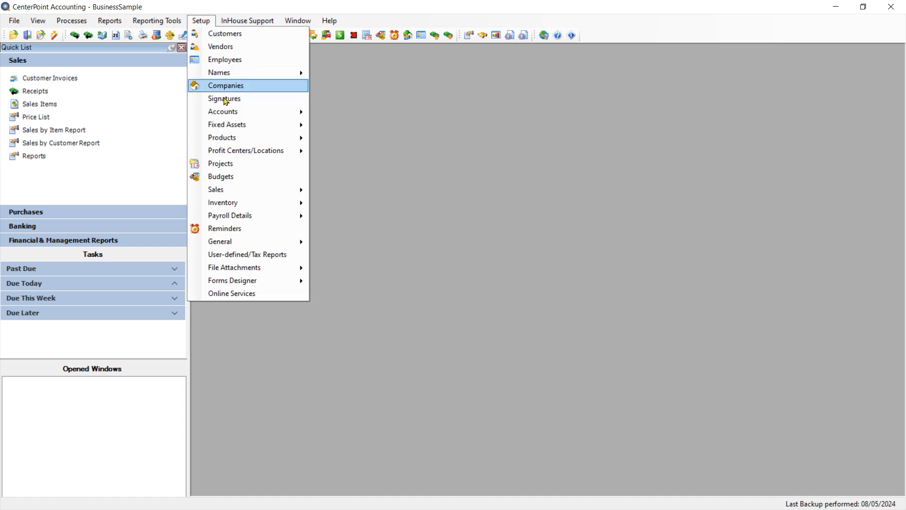
mouse_move(238, 244)
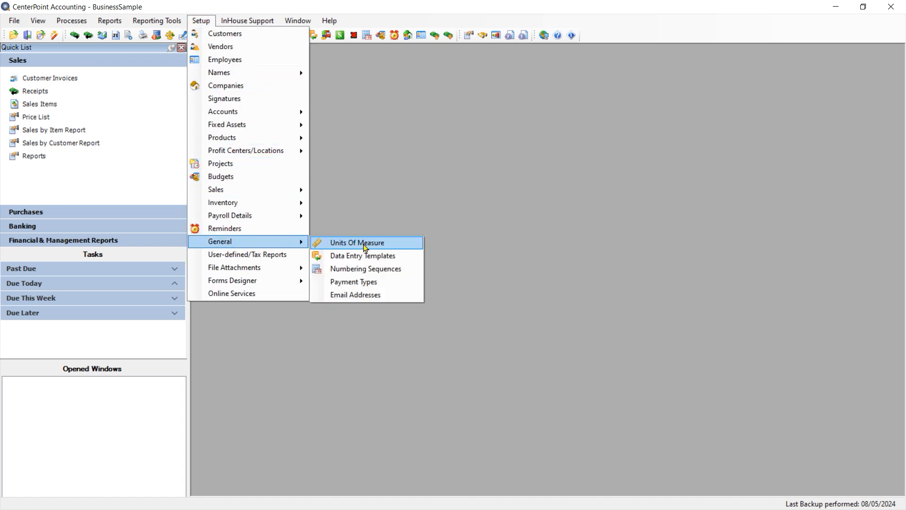
left_click(353, 293)
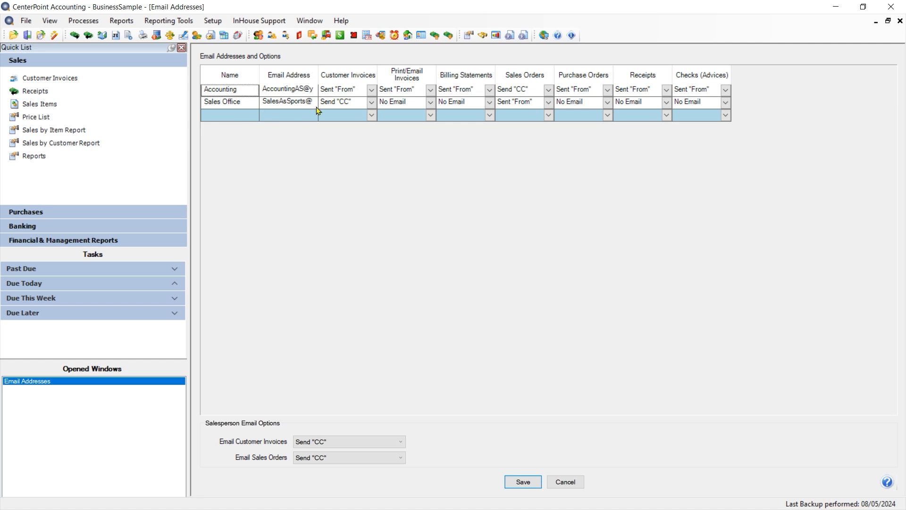
left_click(549, 104)
left_click(548, 104)
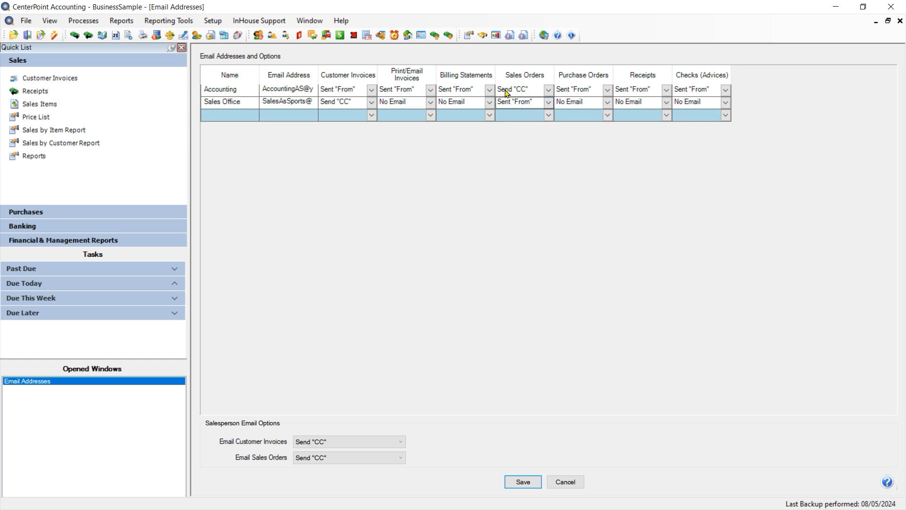
left_click(548, 91)
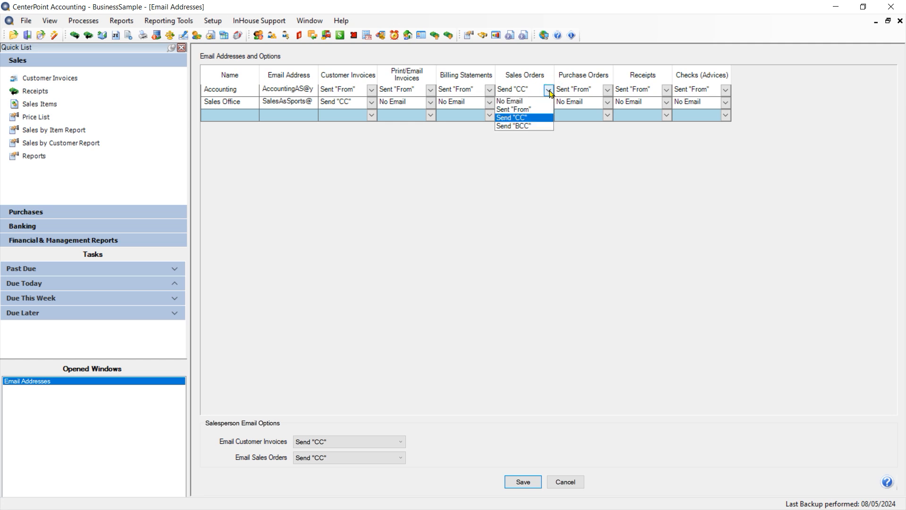
left_click(549, 92)
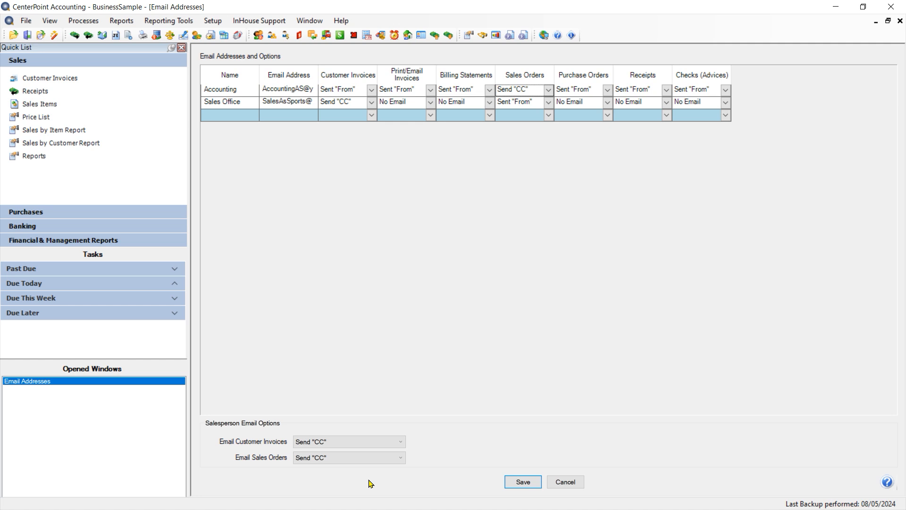
- Set the salesperson option for emailing sales orders to Send "CC" and save the email address setup
left_click(376, 463)
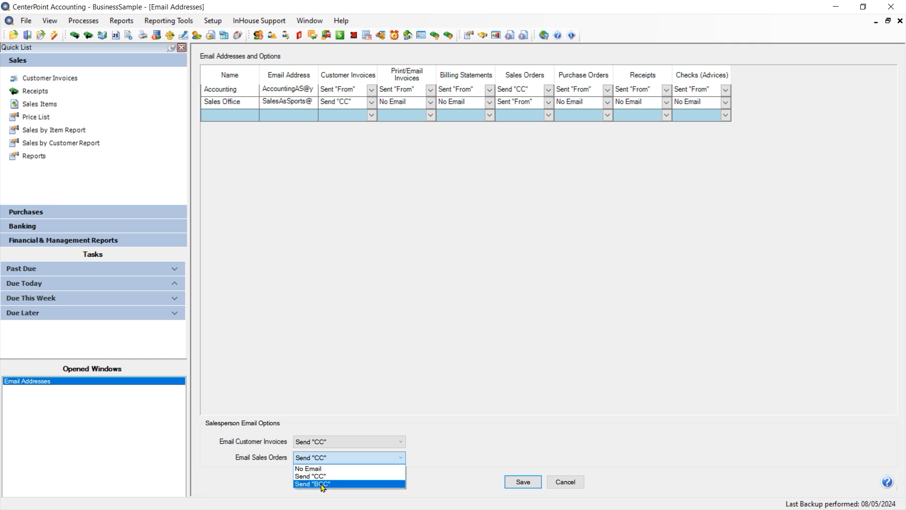
left_click(327, 477)
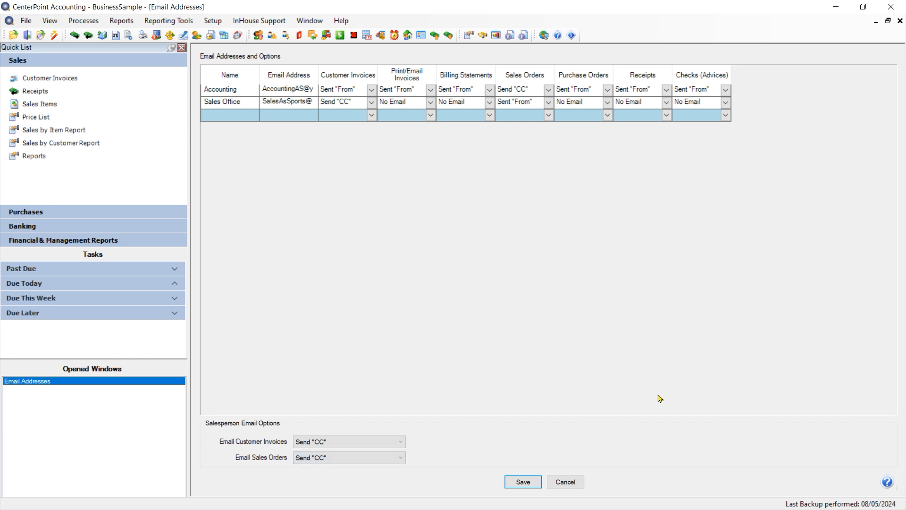
left_click(517, 483)
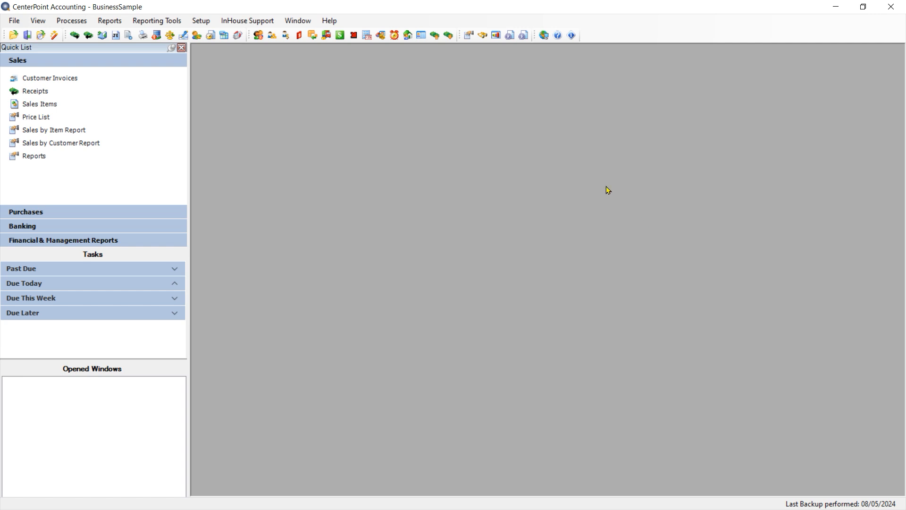
- Open the Red Wing Bike Club customer's email and print options and check the contact's Sales Orders email choices
left_click(201, 21)
left_click(214, 34)
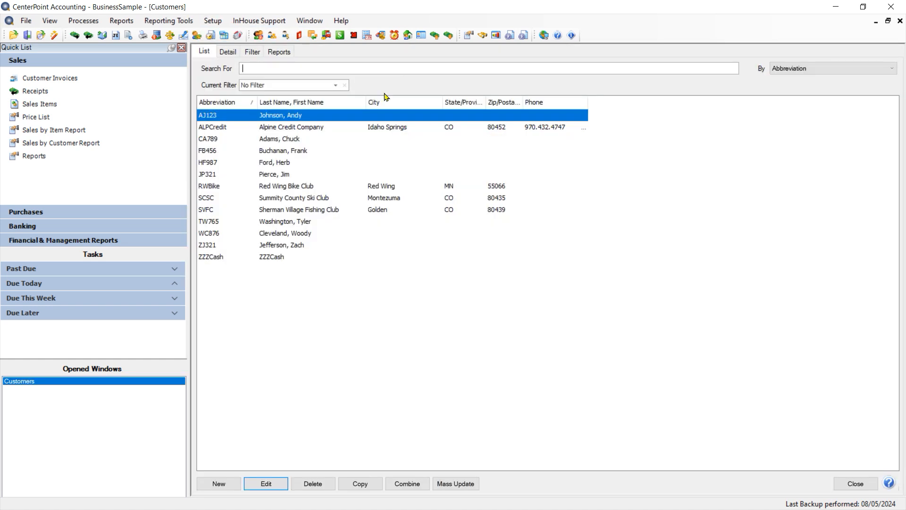
left_click(282, 188)
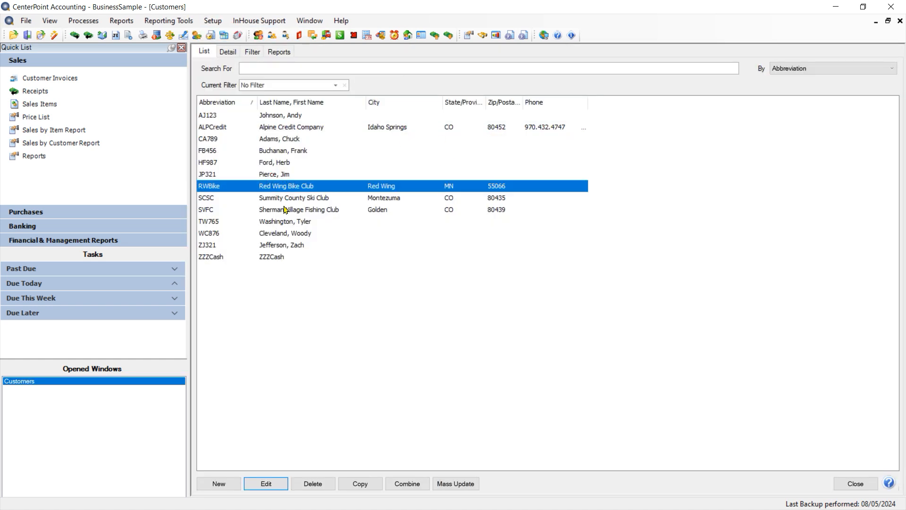
left_click(268, 485)
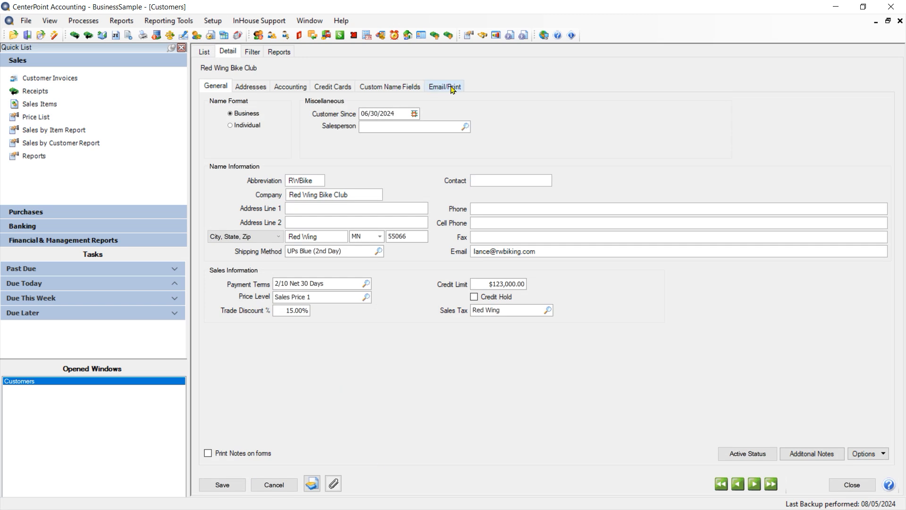
left_click(452, 90)
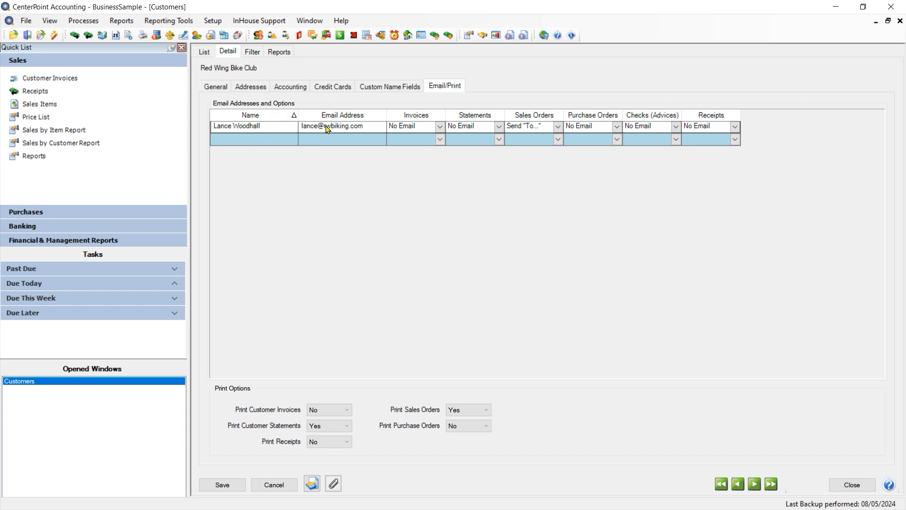
left_click(557, 127)
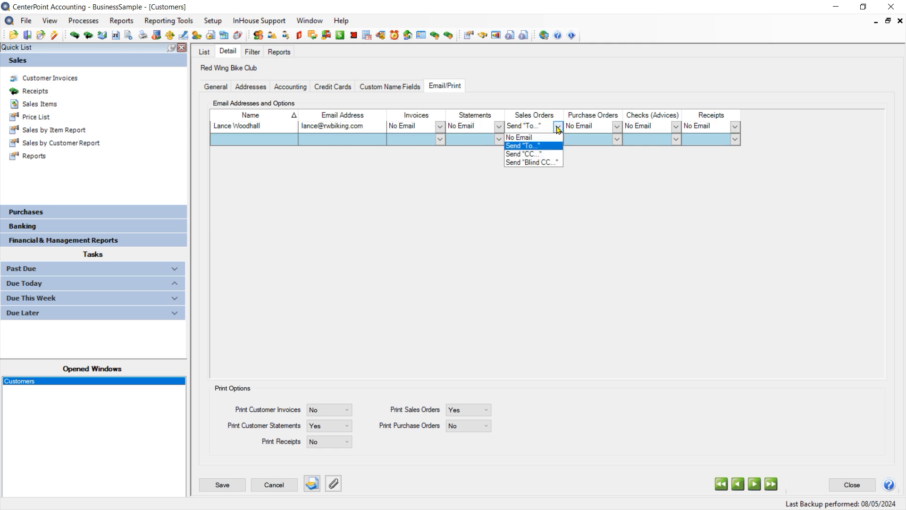
left_click(558, 128)
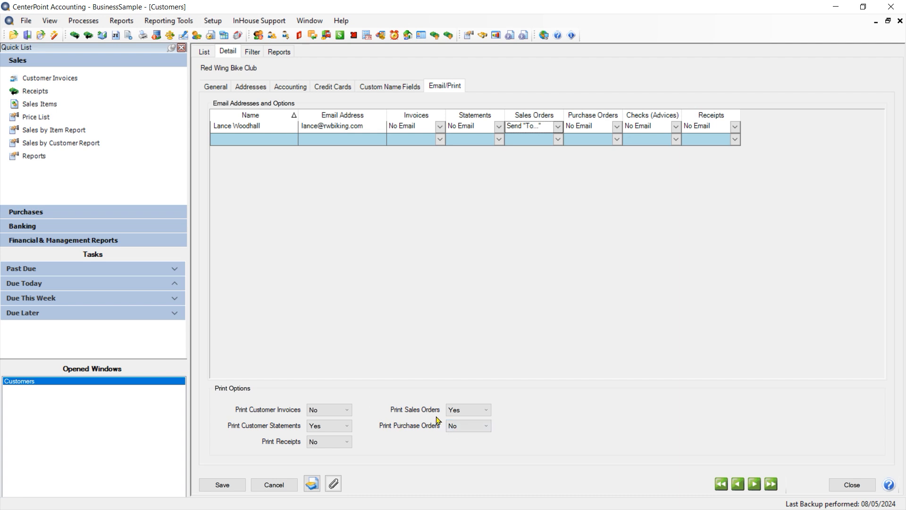
- Select Yes for the customer's Print Sales Orders option and choose to set it as the default
left_click(473, 413)
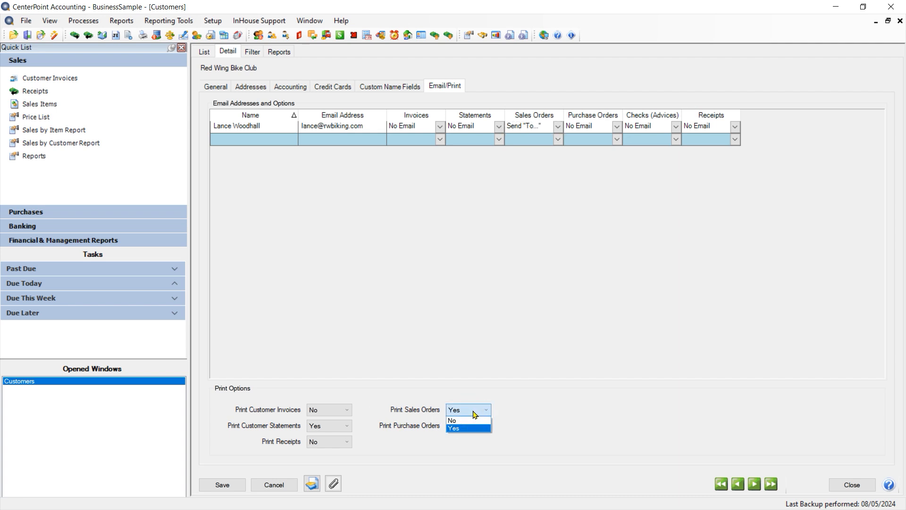
left_click(476, 414)
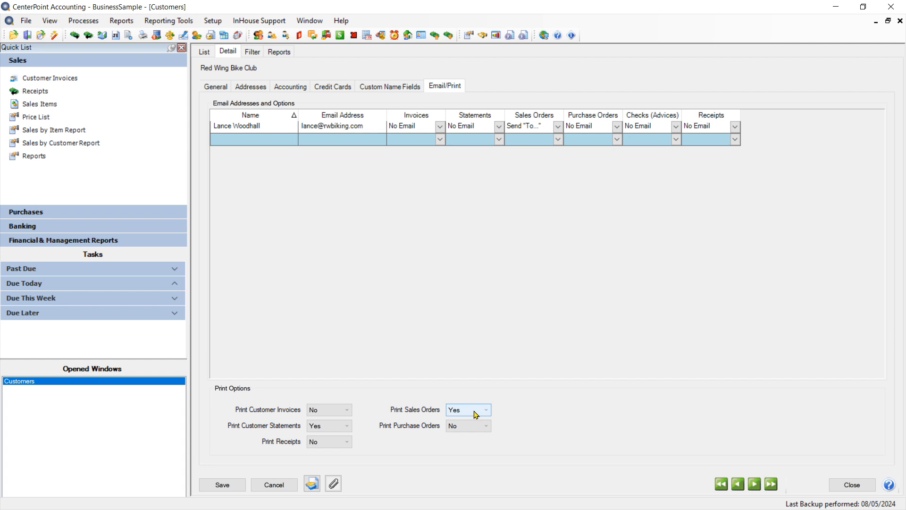
left_click(475, 413)
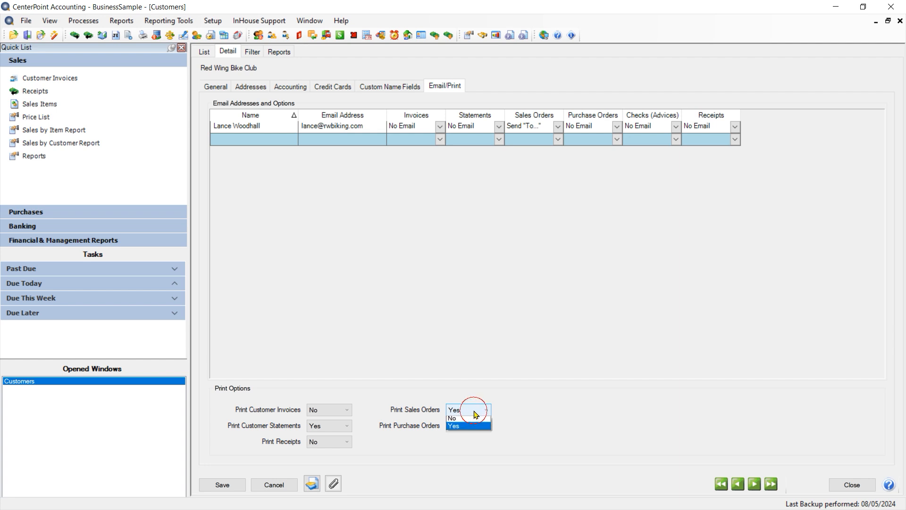
left_click(471, 409)
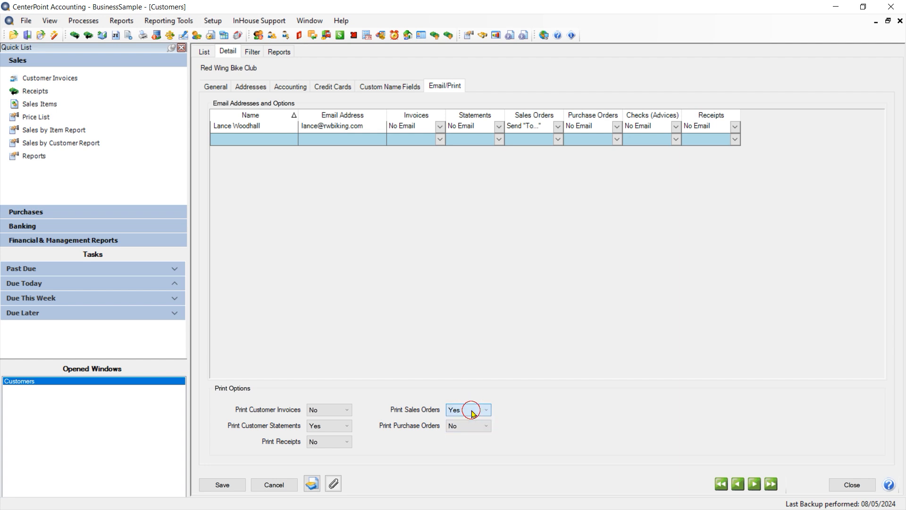
right_click(474, 414)
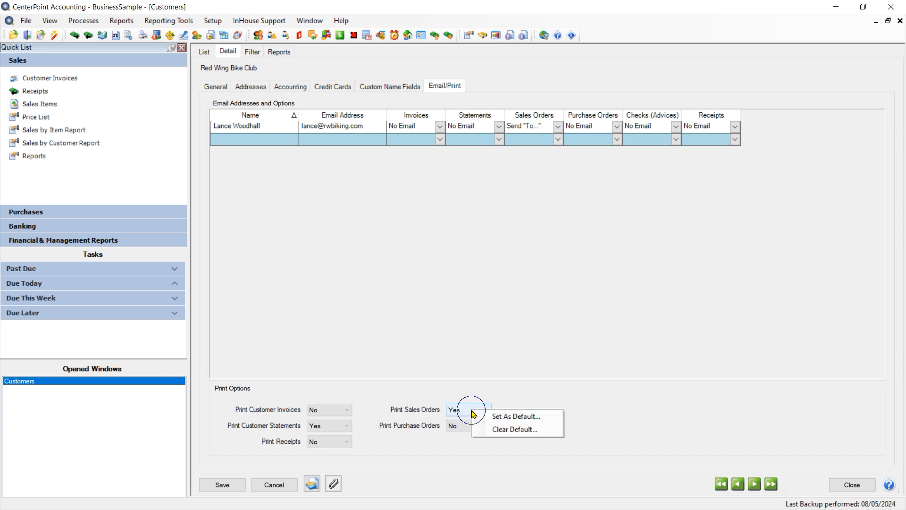
left_click(506, 417)
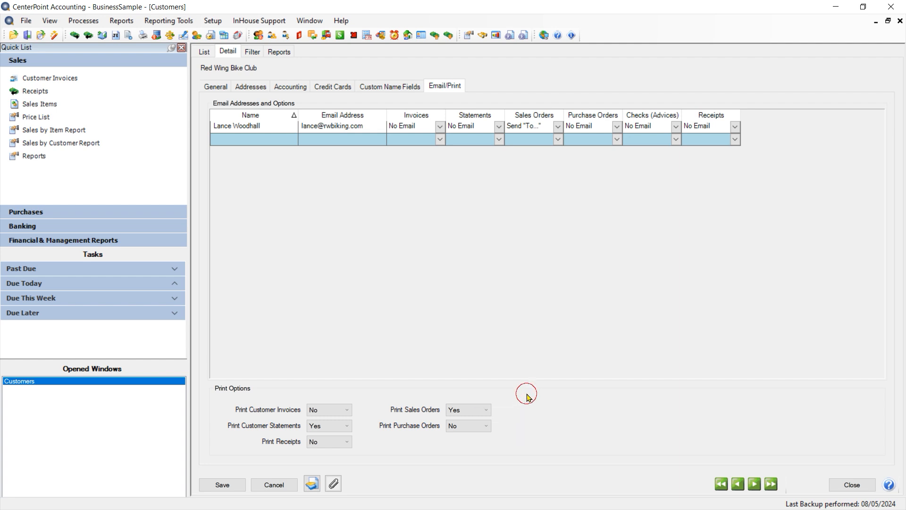
- Save the customer record with its updated print options
left_click(217, 484)
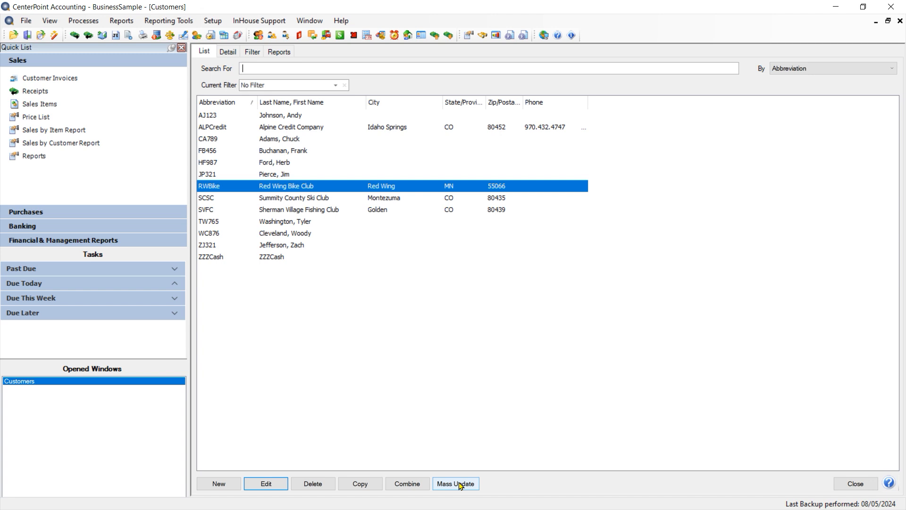
- Check the Print Sales Orders choice among the customer Mass Update wizard's Printing items, cancel the wizard and close the customer list
left_click(459, 484)
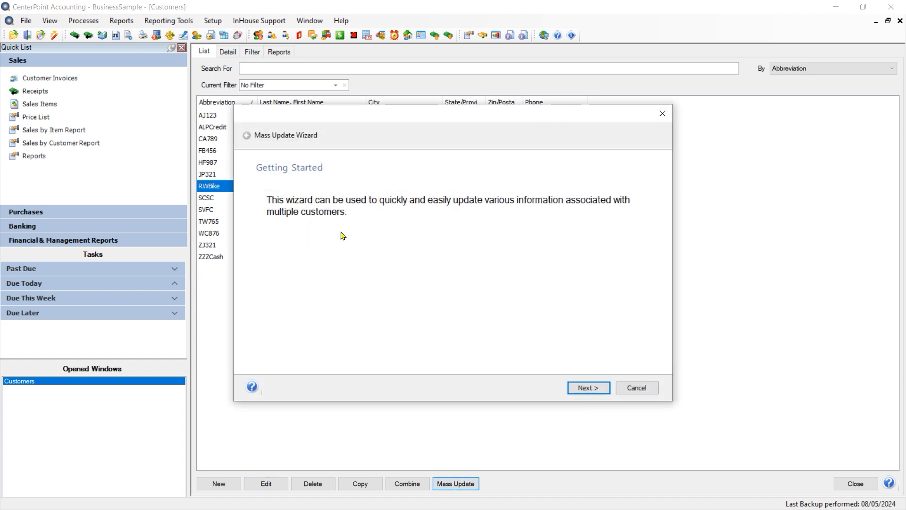
left_click(571, 390)
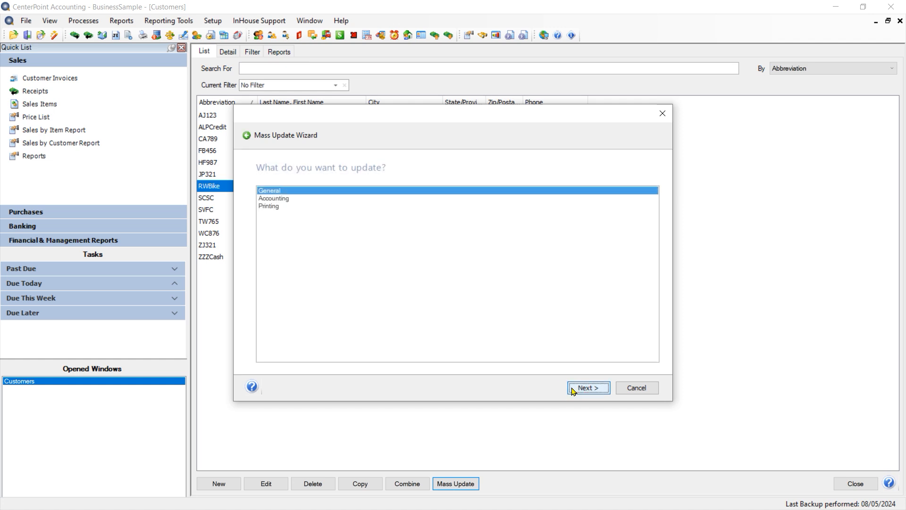
left_click(267, 206)
left_click(586, 387)
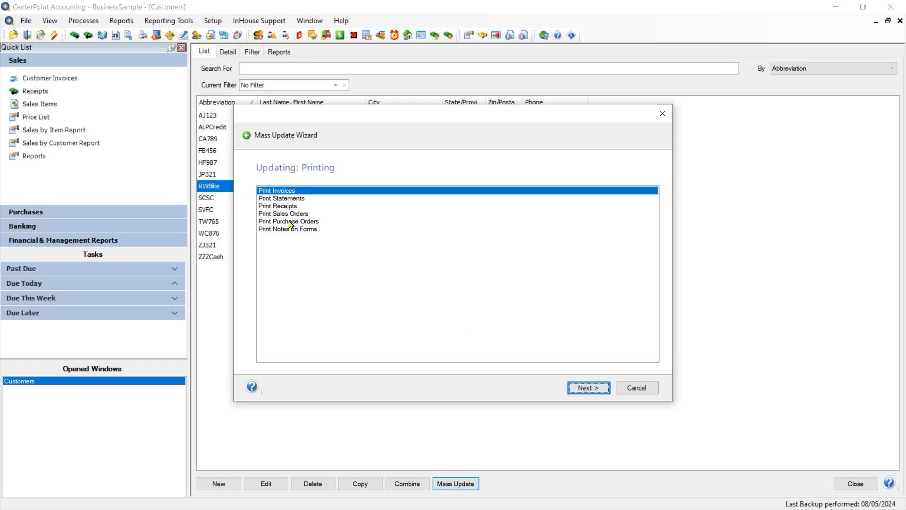
left_click(297, 214)
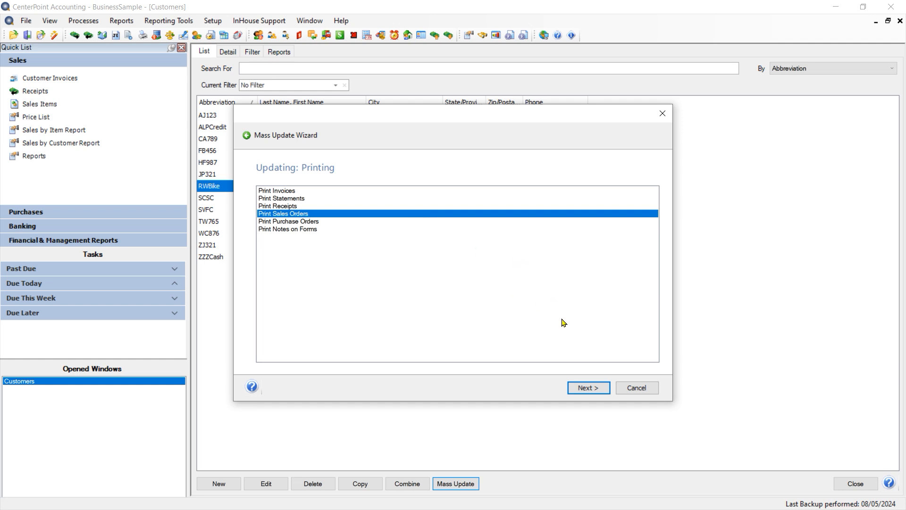
left_click(645, 388)
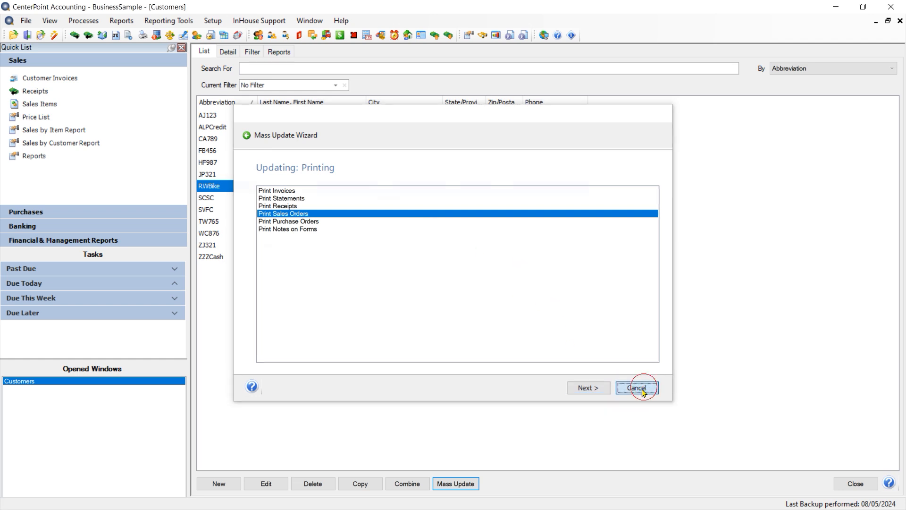
left_click(863, 482)
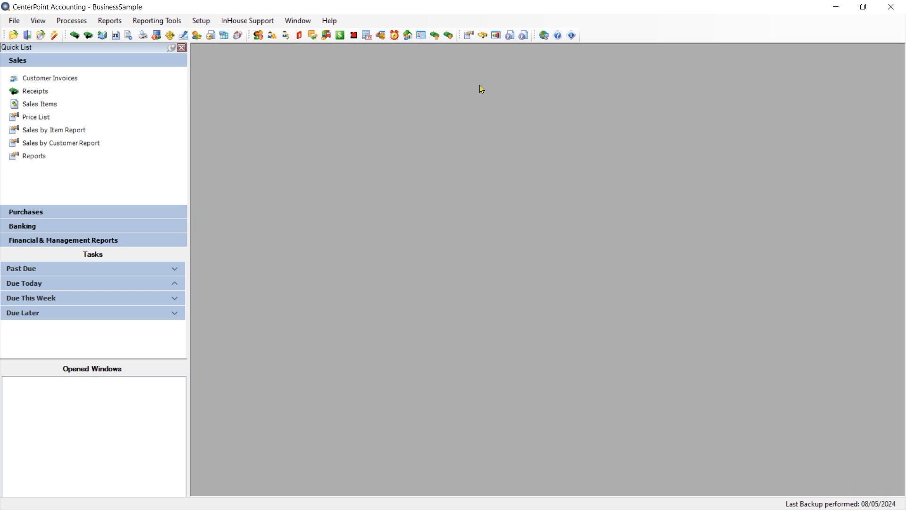
- Start a quick-entry sales order for Alpine Sports with Red Wing Bike Club as the customer
left_click(64, 23)
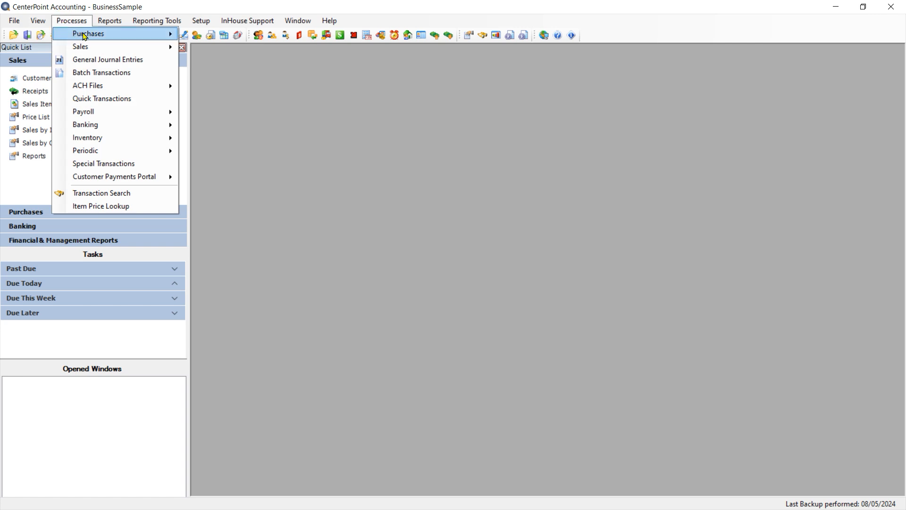
mouse_move(81, 46)
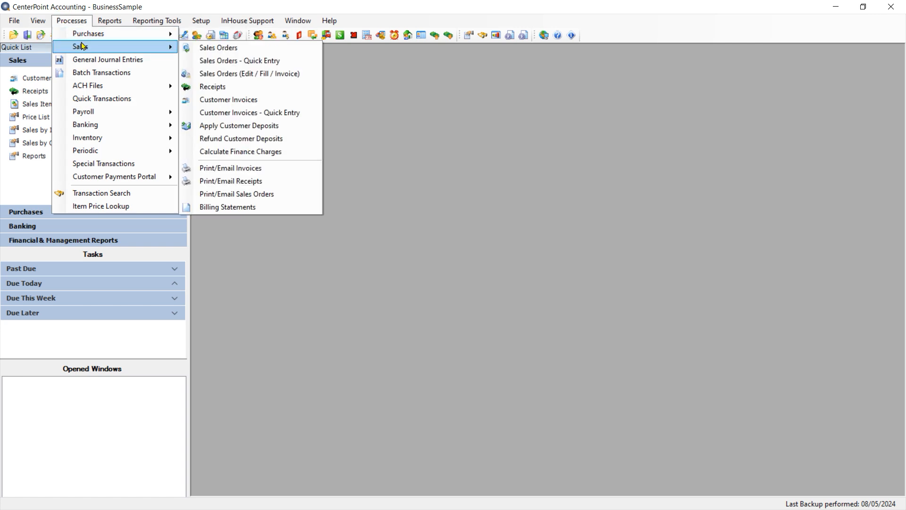
left_click(227, 65)
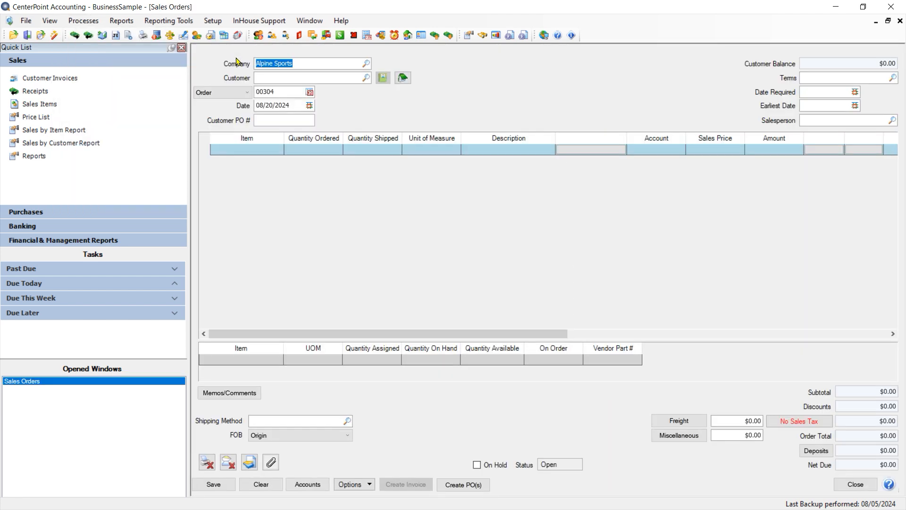
key("Tab")
type("red")
key("Tab")
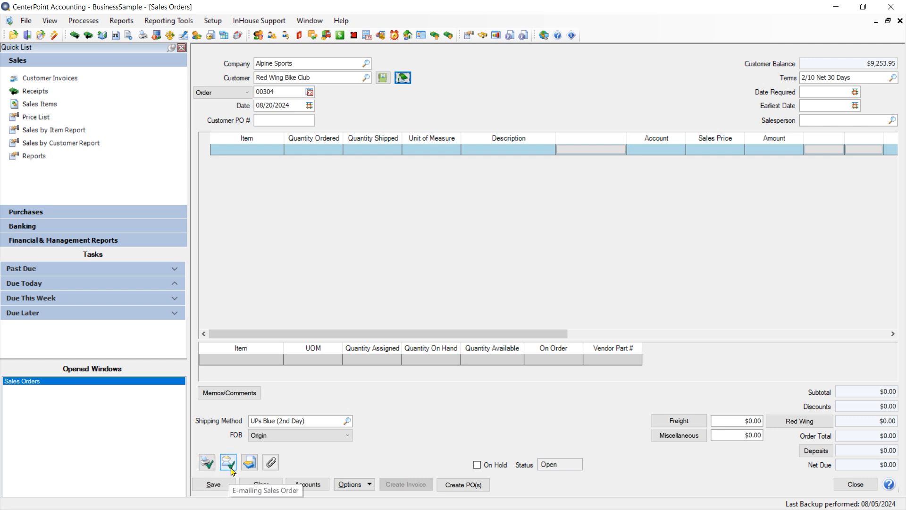
- Review the sales order's print settings and email settings, cancelling out of each without changes
left_click(209, 464)
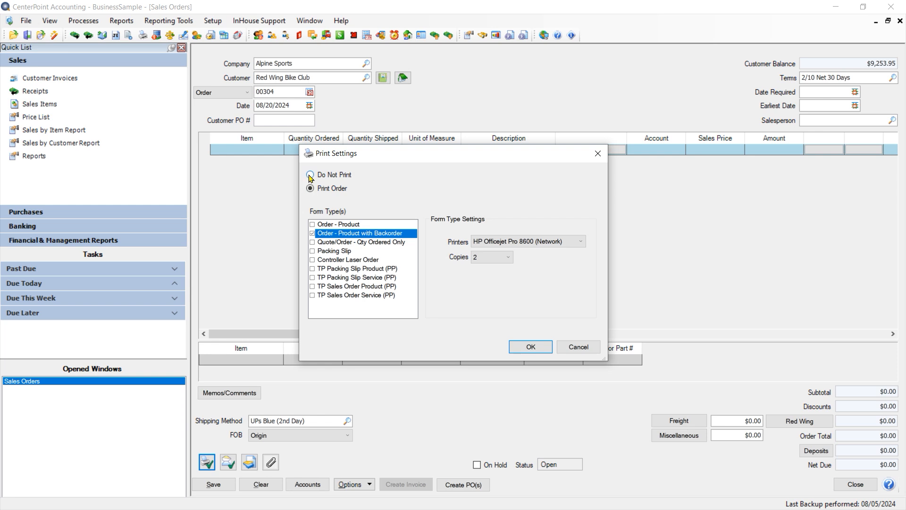
left_click(577, 347)
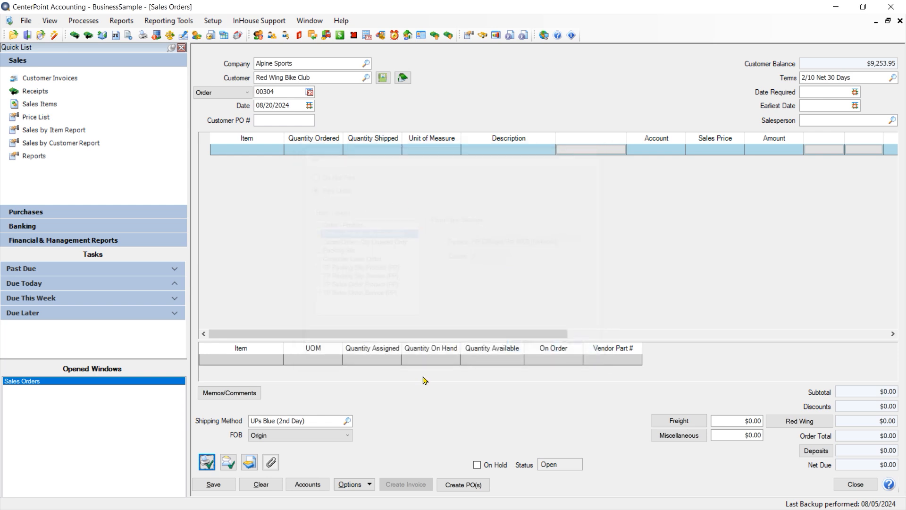
left_click(229, 463)
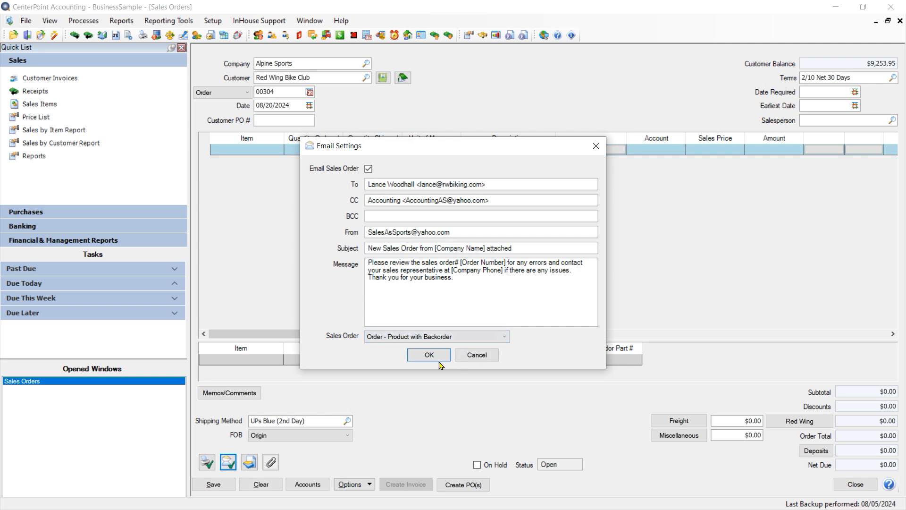
left_click(477, 355)
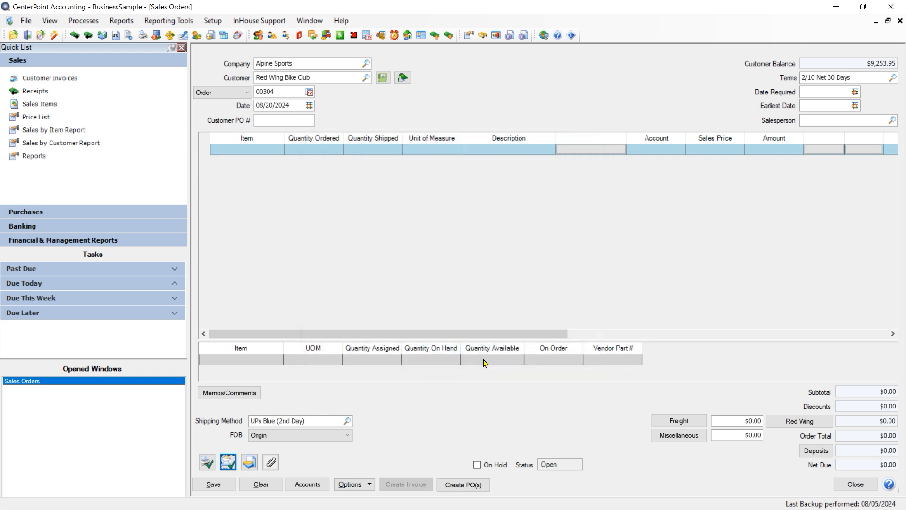
- Add the Standard Bicycle Package item to the sales order with a quantity ordered of 10
left_click(263, 147)
type("bic")
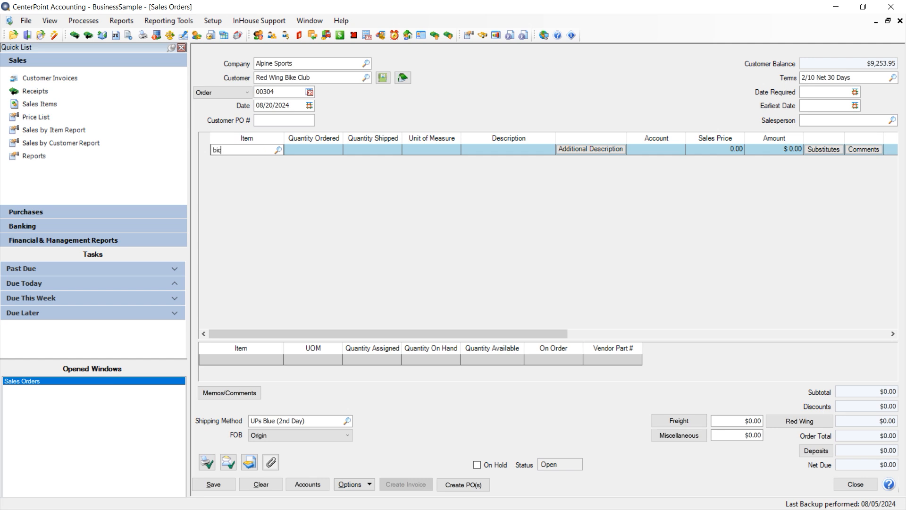
key("Tab")
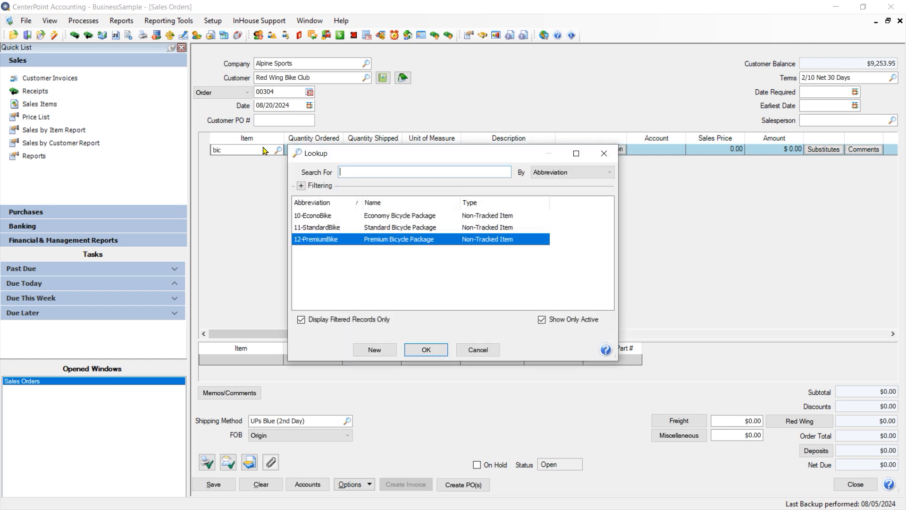
left_click(366, 230)
left_click(424, 350)
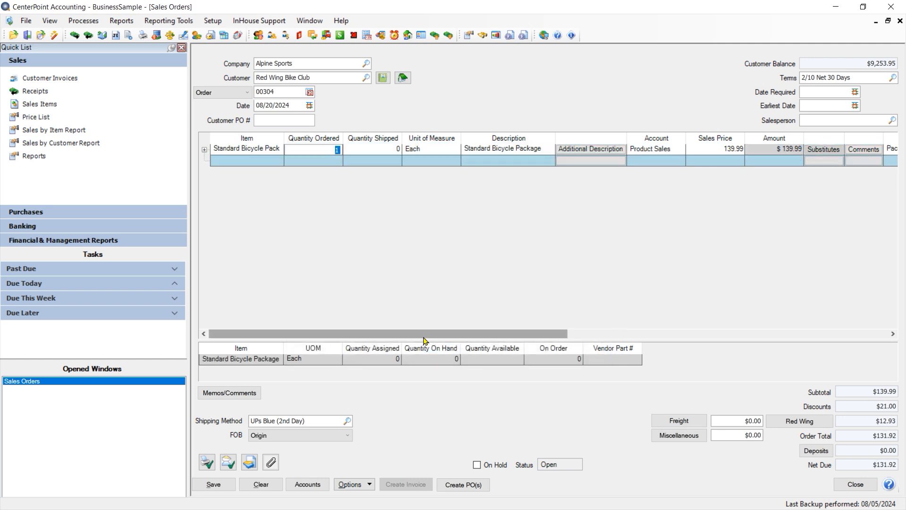
type("10")
key("Tab")
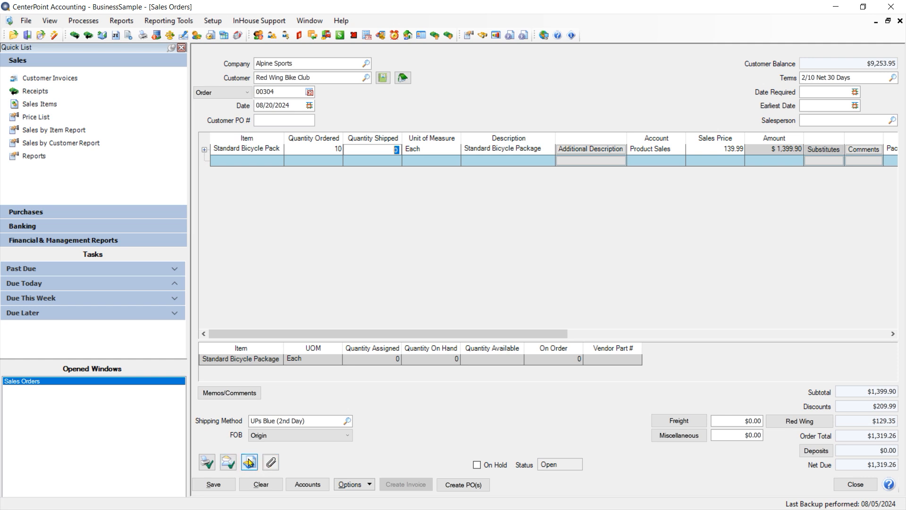
- Attach the Red Wing Bike Club Purchase Order file to the sales order and mark it to be emailed
left_click(272, 463)
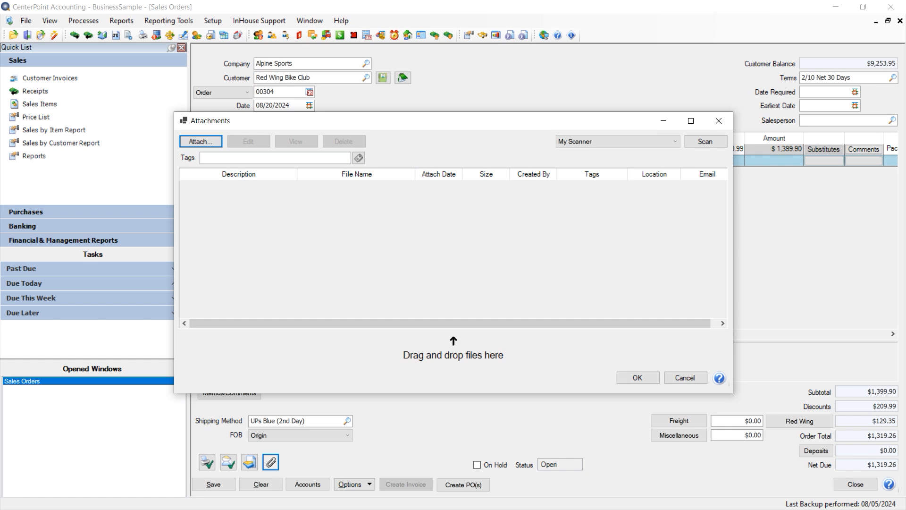
left_click_drag(778, 186, 404, 209)
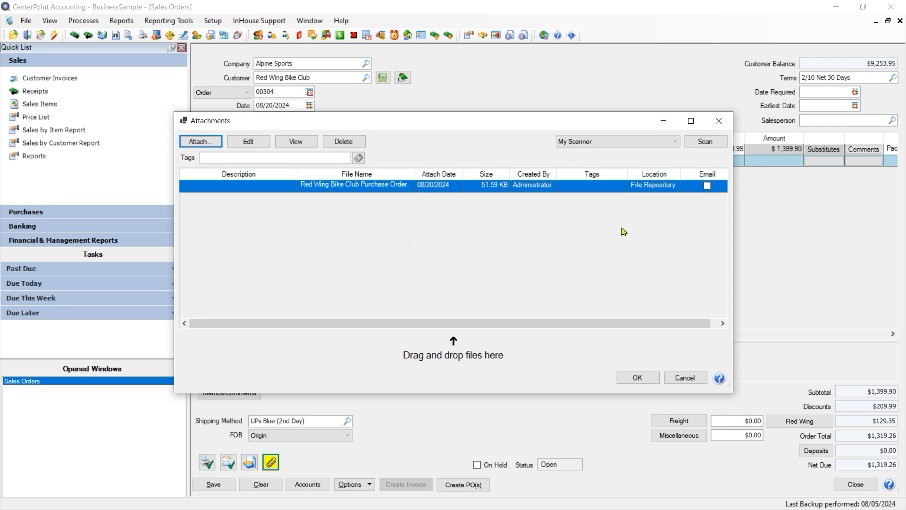
left_click(707, 185)
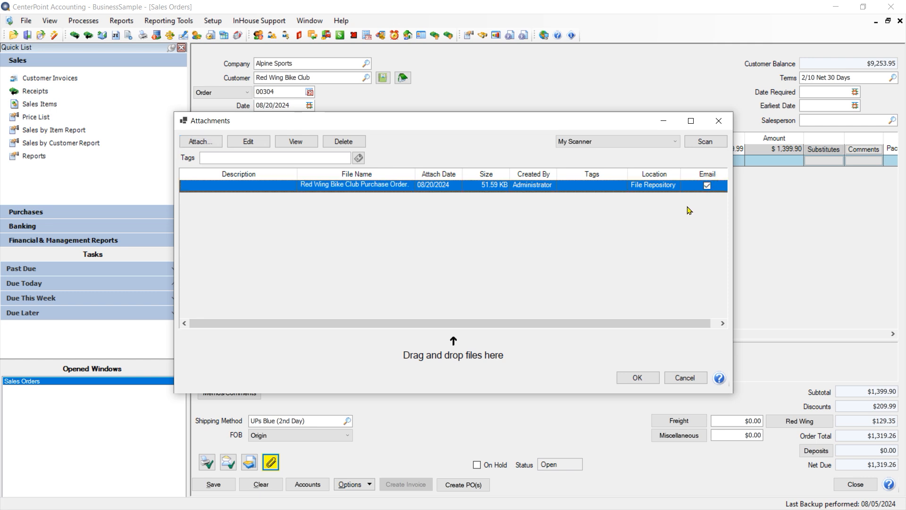
left_click(634, 380)
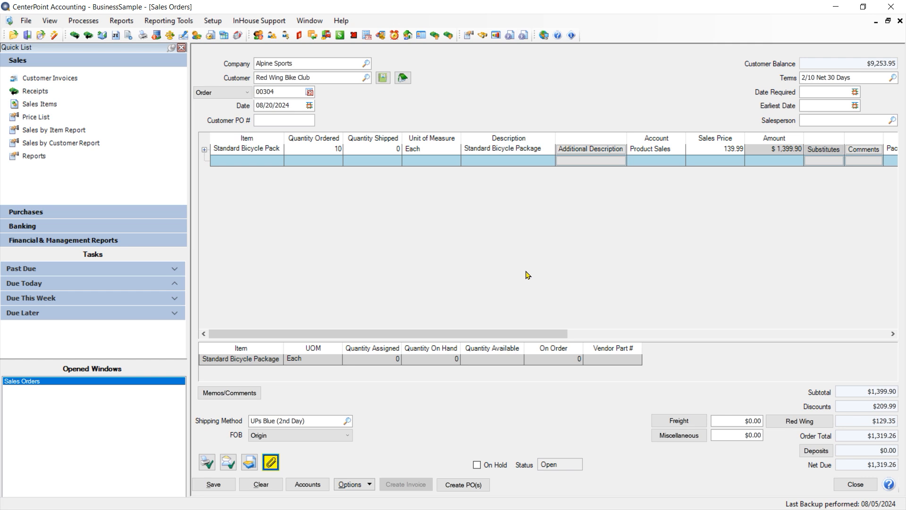
- Switch the transaction type to Quote and back to Order
left_click(213, 95)
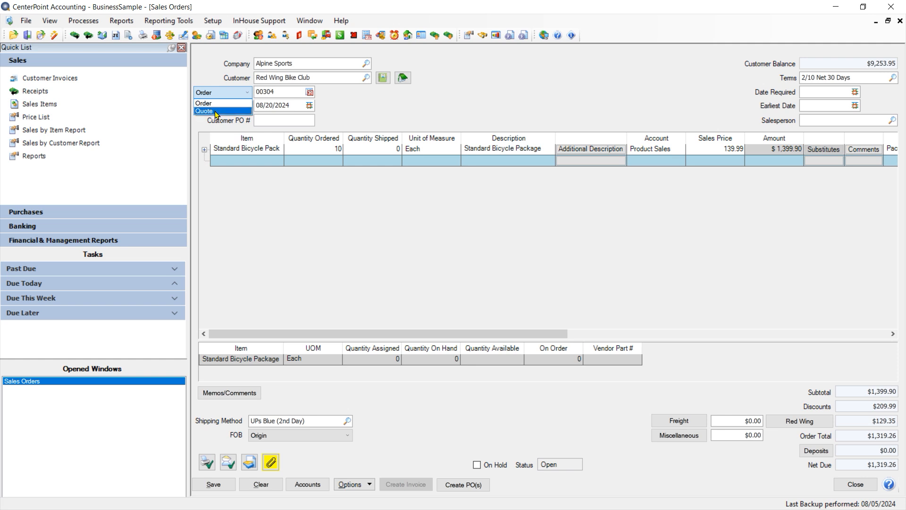
left_click(215, 112)
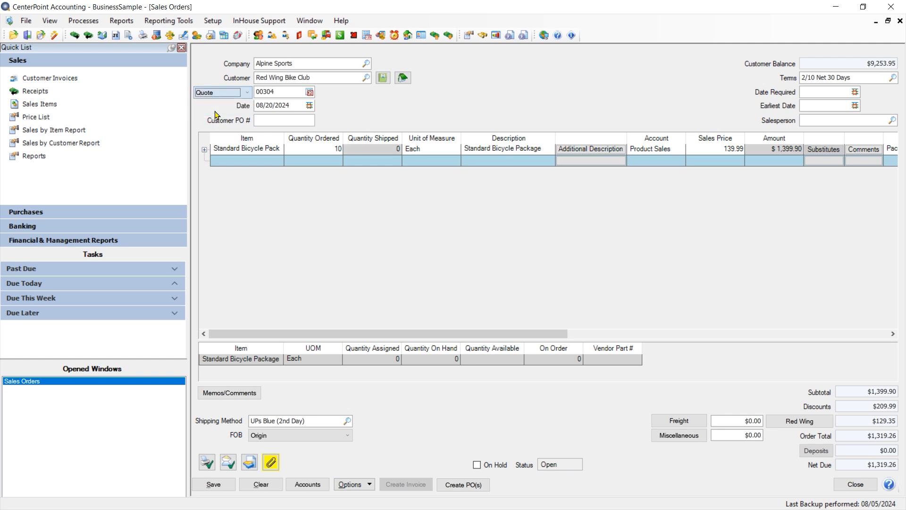
left_click(241, 95)
left_click(232, 102)
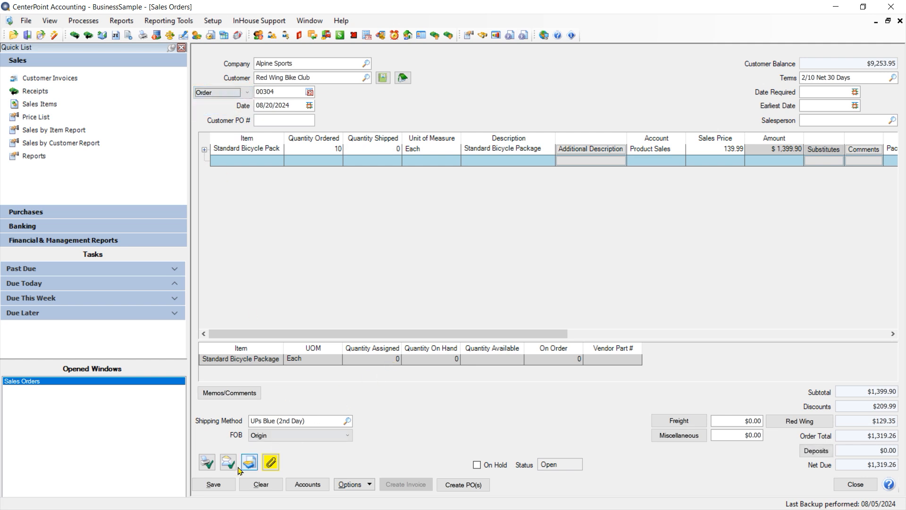
- Save the Red Wing Bike Club sales order and close sales order entry
left_click(215, 484)
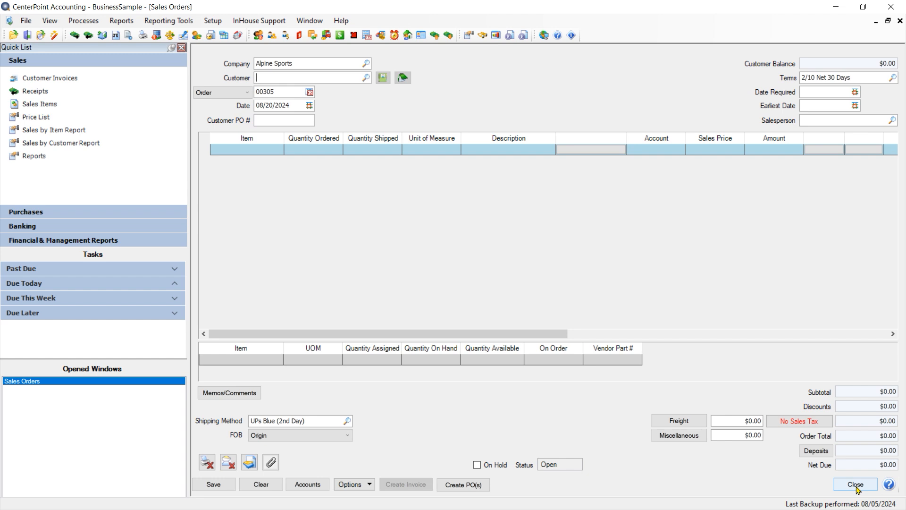
left_click(856, 485)
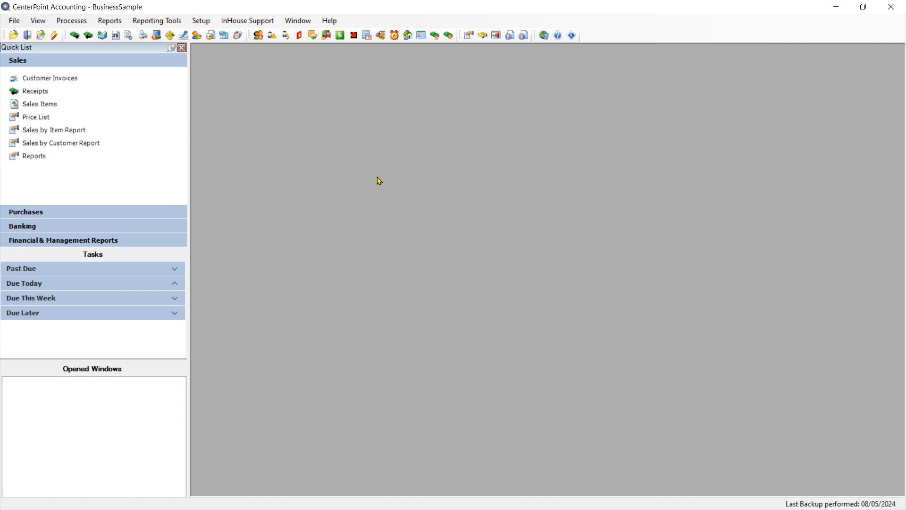
- Open the Print/Email Sales Orders process and list the orders with the All Unprinted Sales Orders filter
left_click(70, 21)
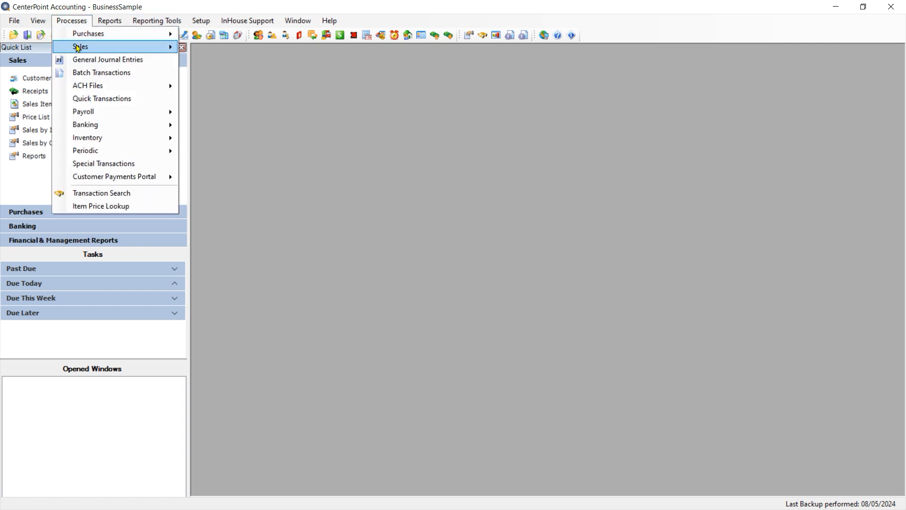
mouse_move(78, 46)
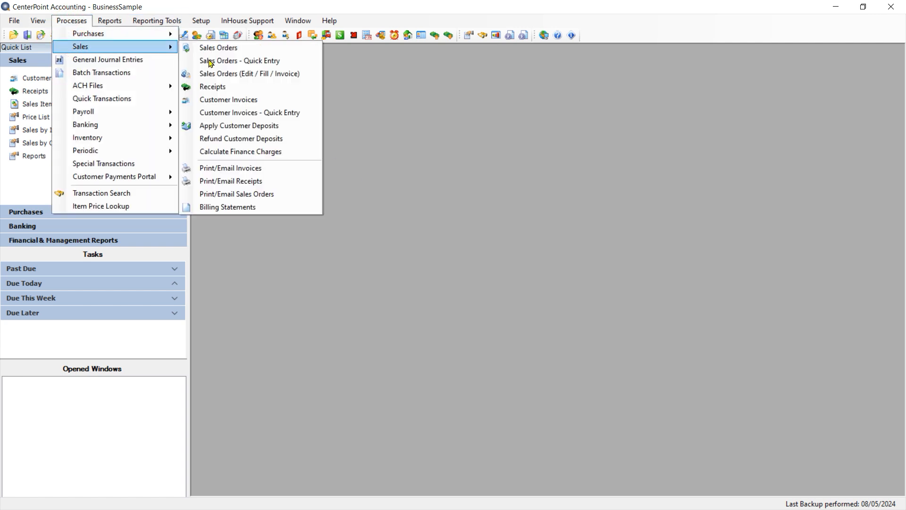
left_click(270, 196)
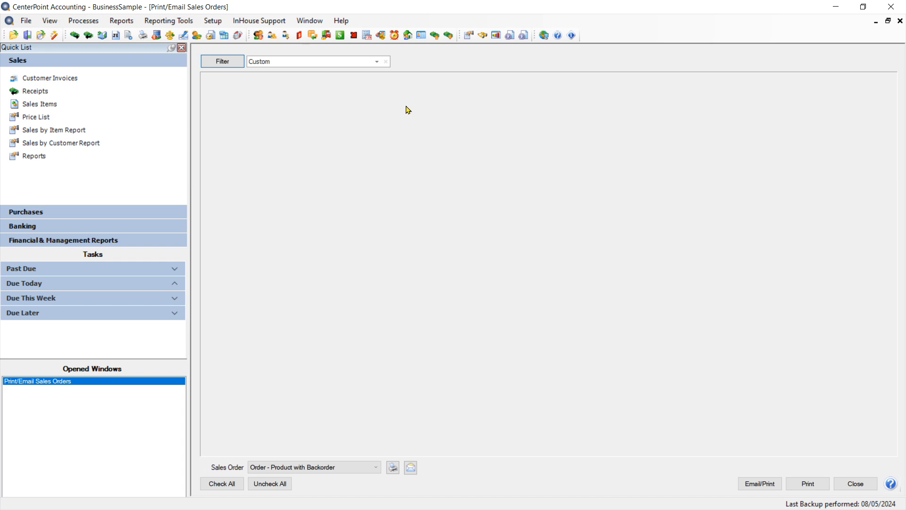
left_click(376, 62)
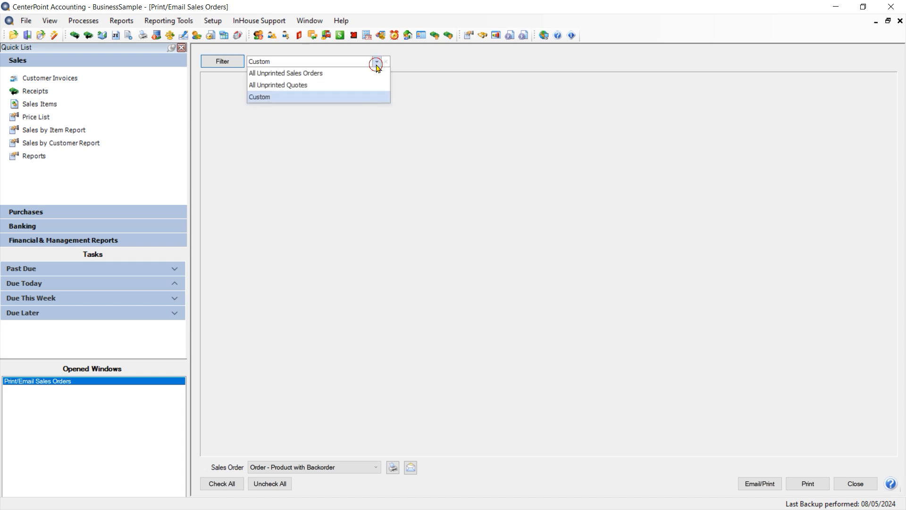
left_click(315, 77)
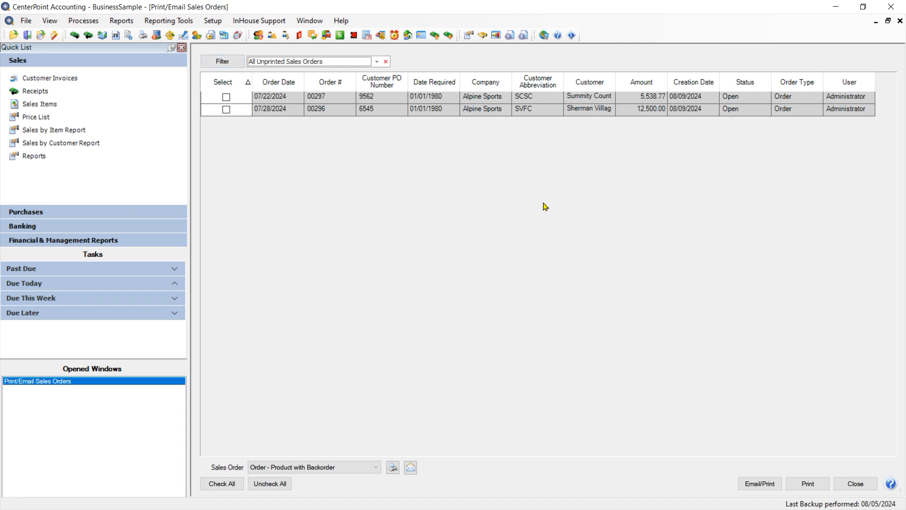
- Filter the sales orders by the company Alpine Sports and a Sales Order Date of Today
left_click(223, 63)
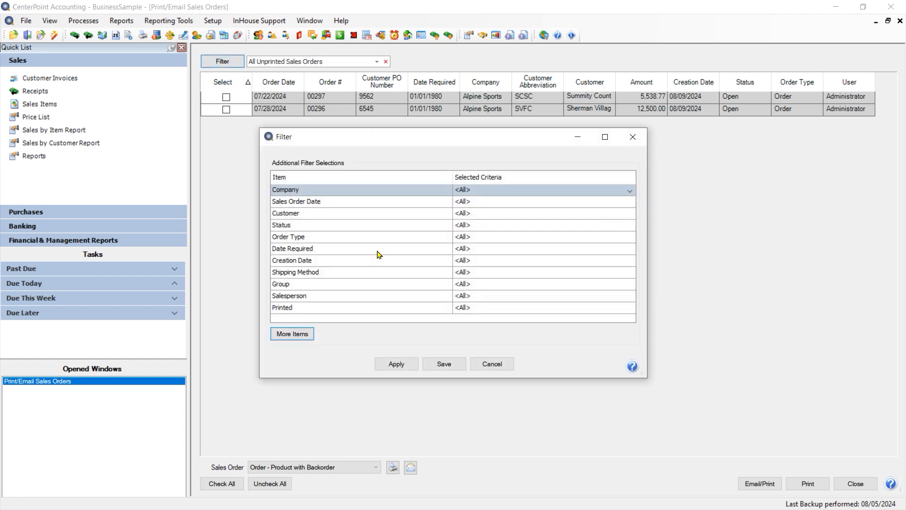
left_click(476, 191)
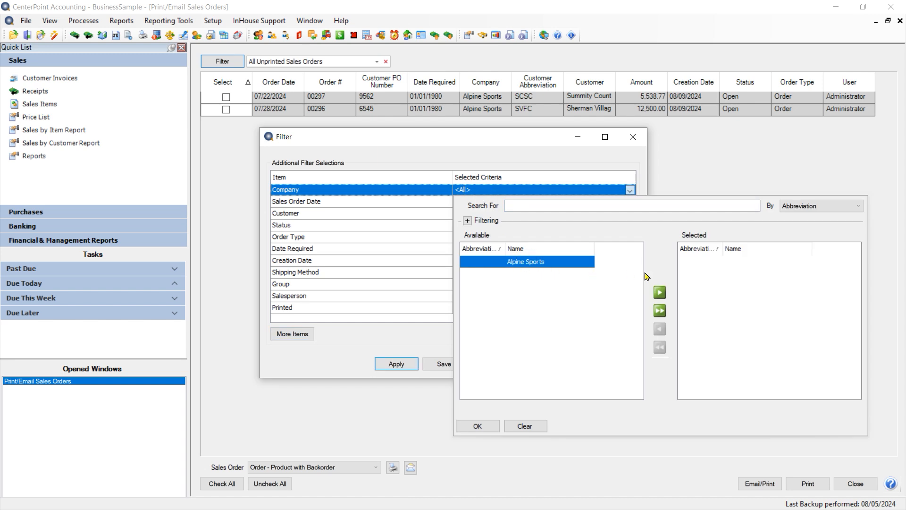
left_click(660, 292)
left_click(477, 425)
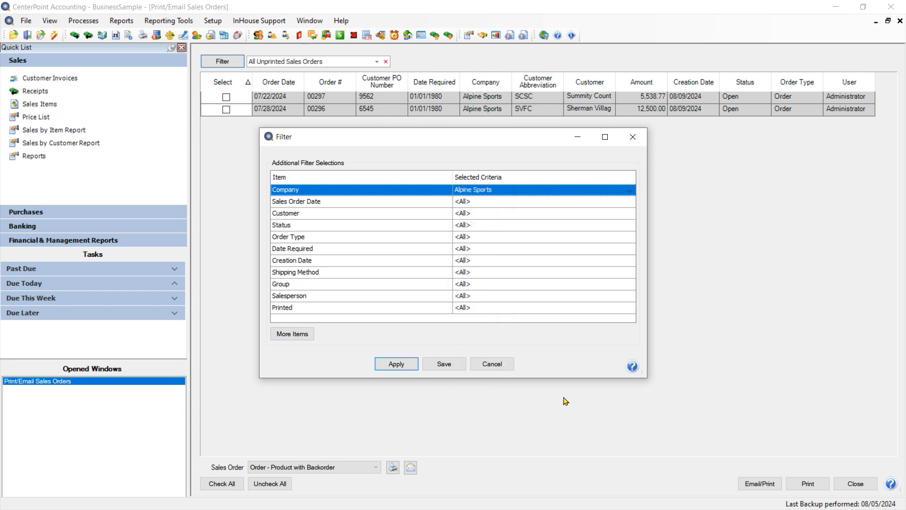
left_click(477, 203)
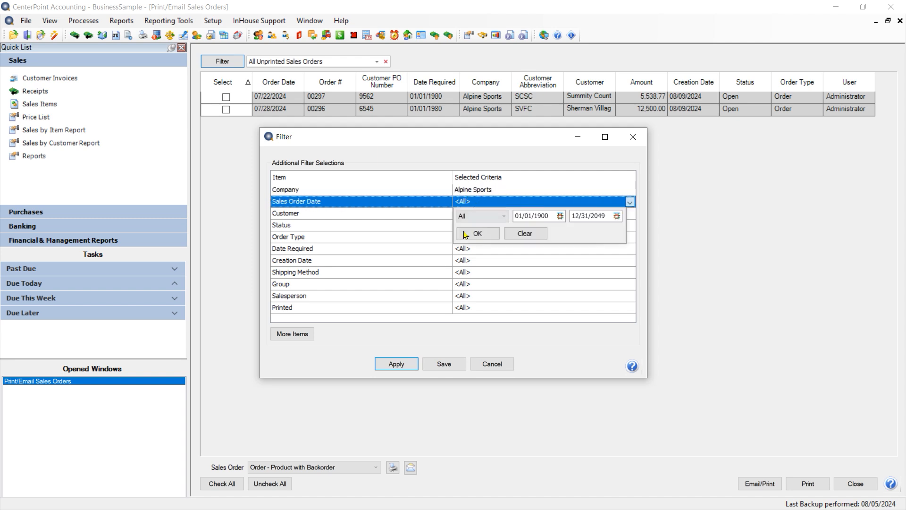
left_click(464, 216)
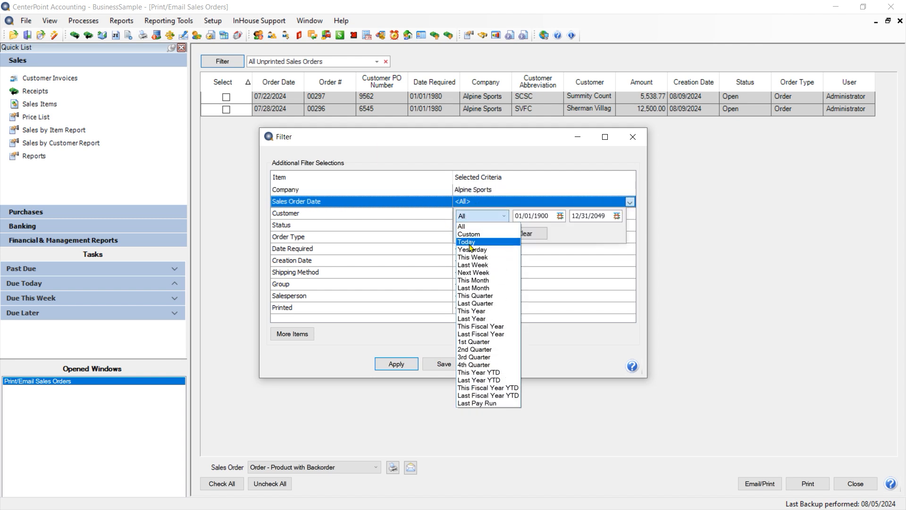
left_click(470, 243)
left_click(486, 234)
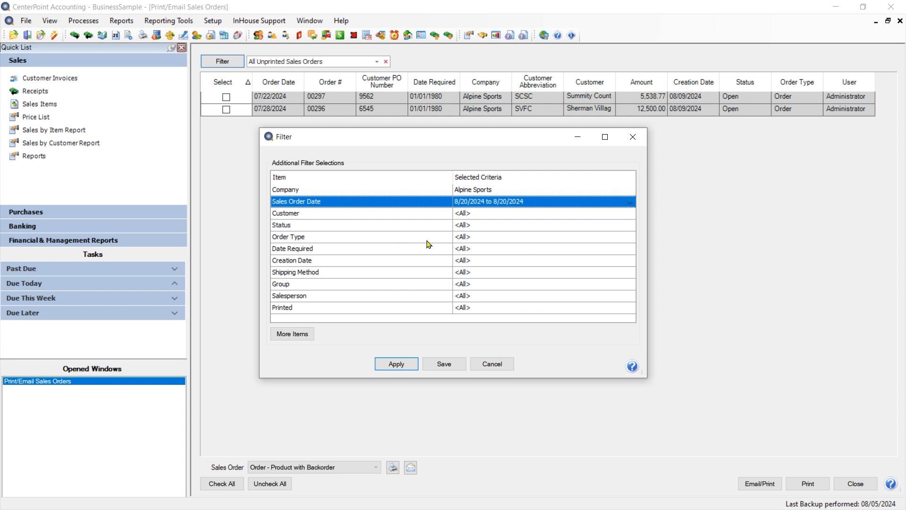
- Limit the filter to the order type Order and save it as Todays Sales Orders
left_click(462, 240)
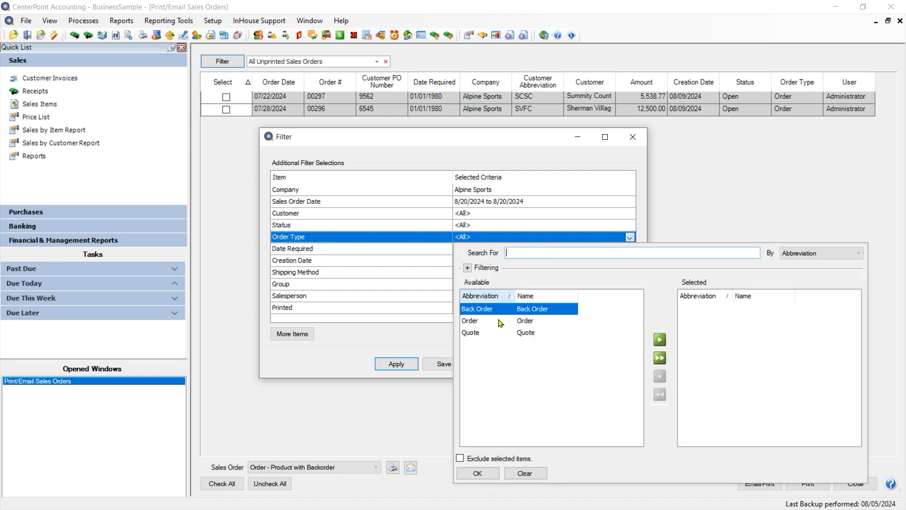
left_click(471, 321)
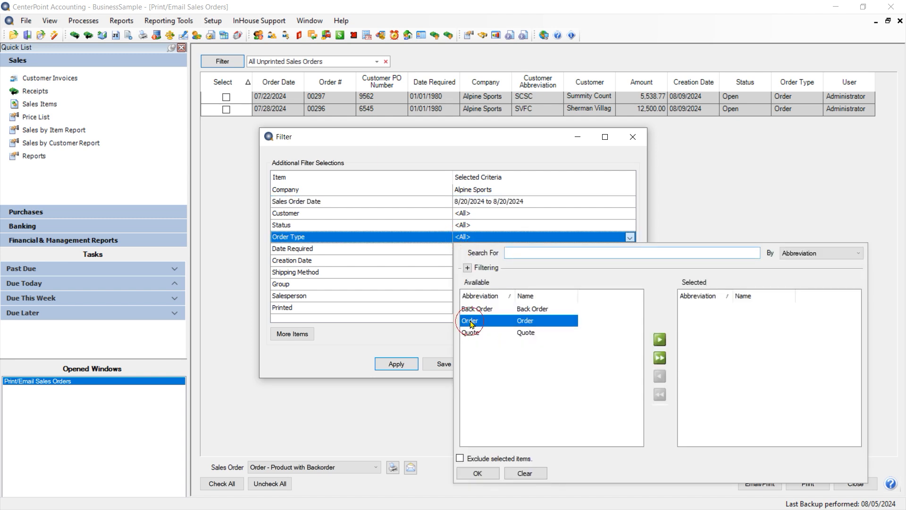
left_click(659, 339)
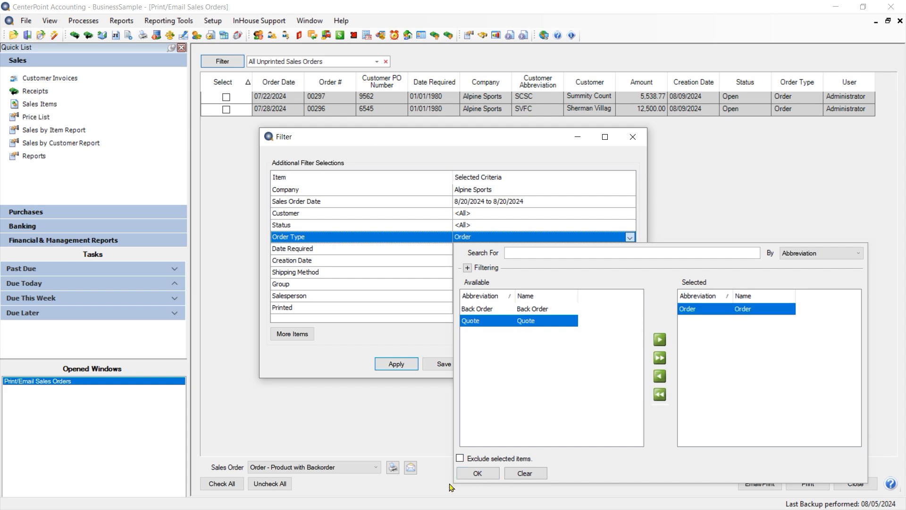
left_click(476, 473)
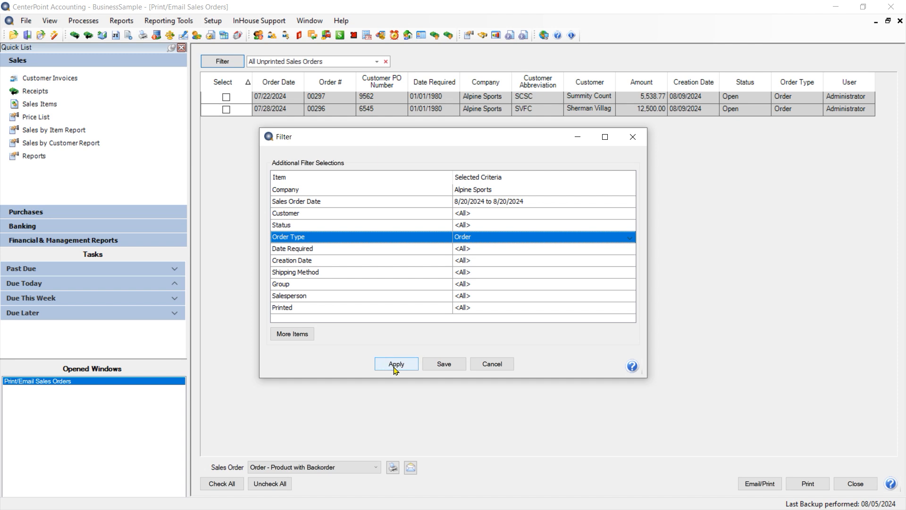
left_click(435, 363)
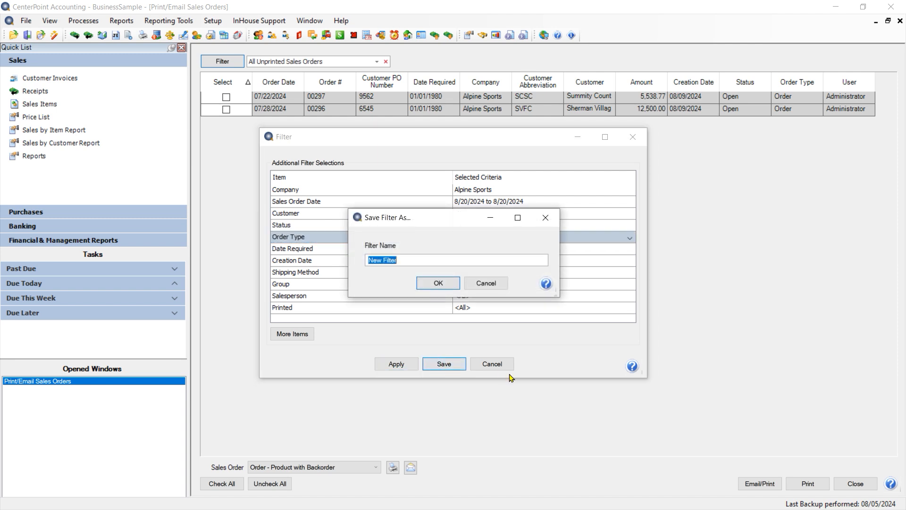
type("Todays Sales Orders")
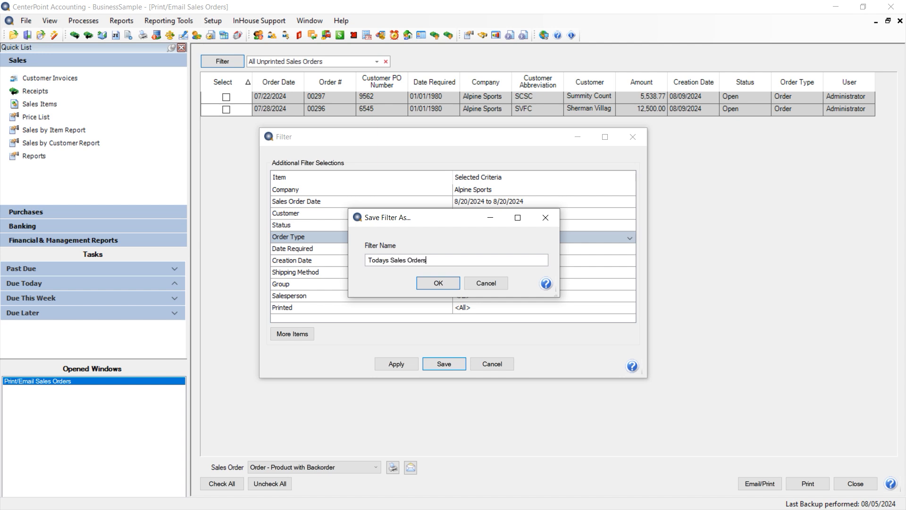
left_click(431, 283)
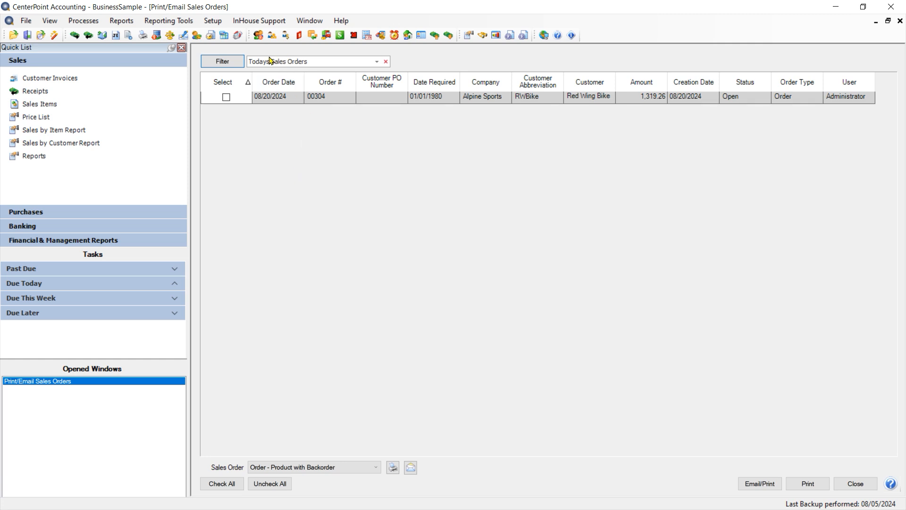
- Switch the list back to the All Unprinted Sales Orders filter and select all listed orders
left_click(377, 62)
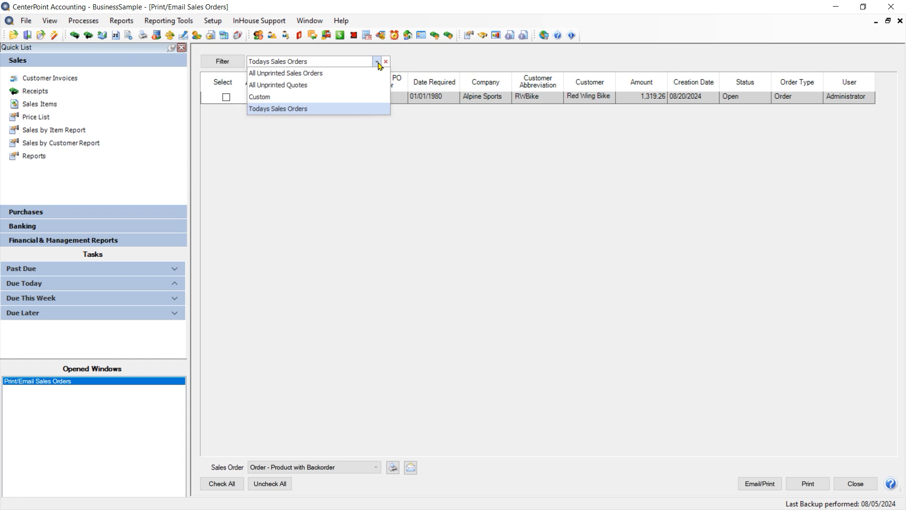
left_click(378, 63)
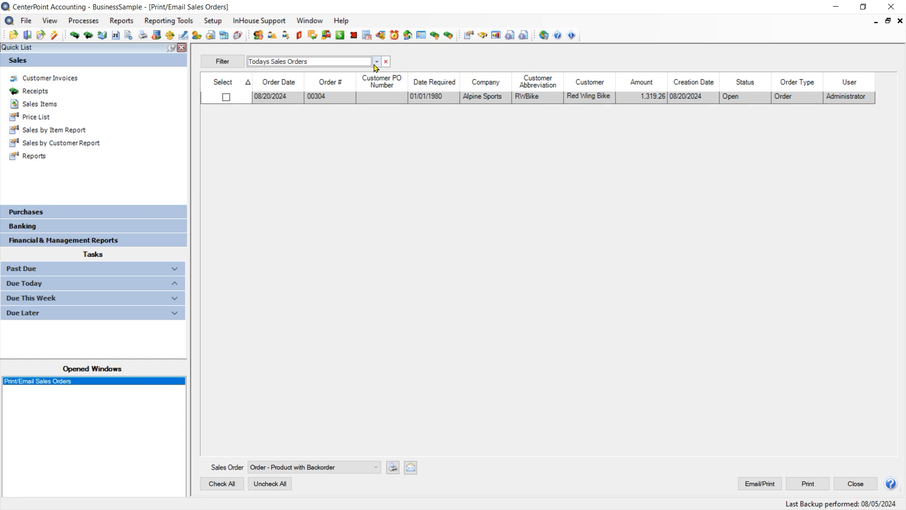
left_click(377, 62)
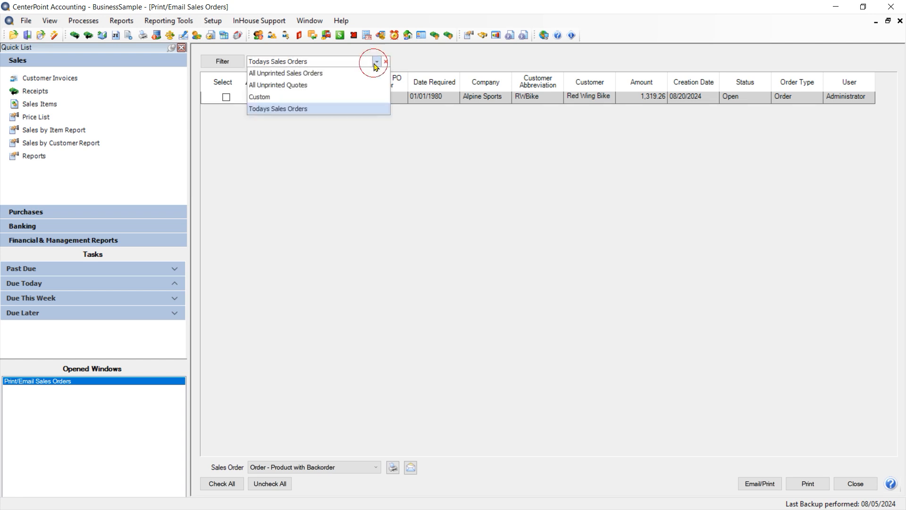
left_click(292, 74)
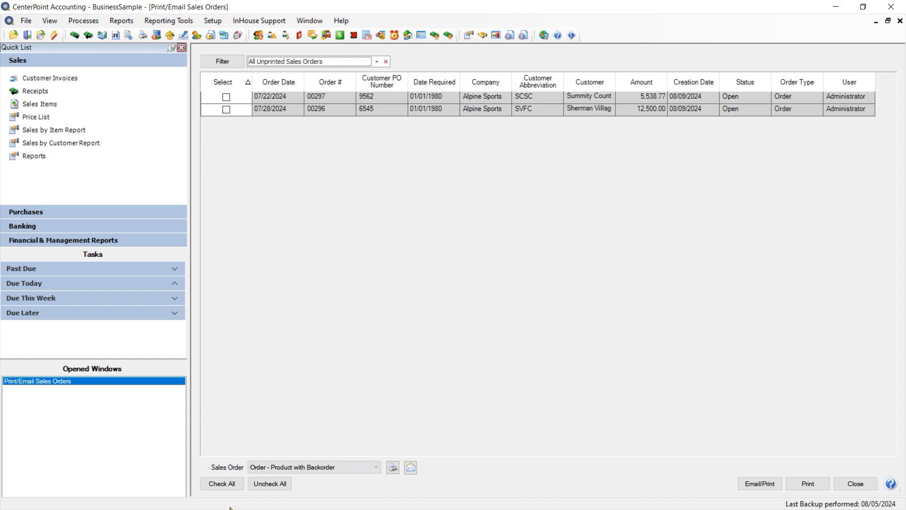
left_click(218, 485)
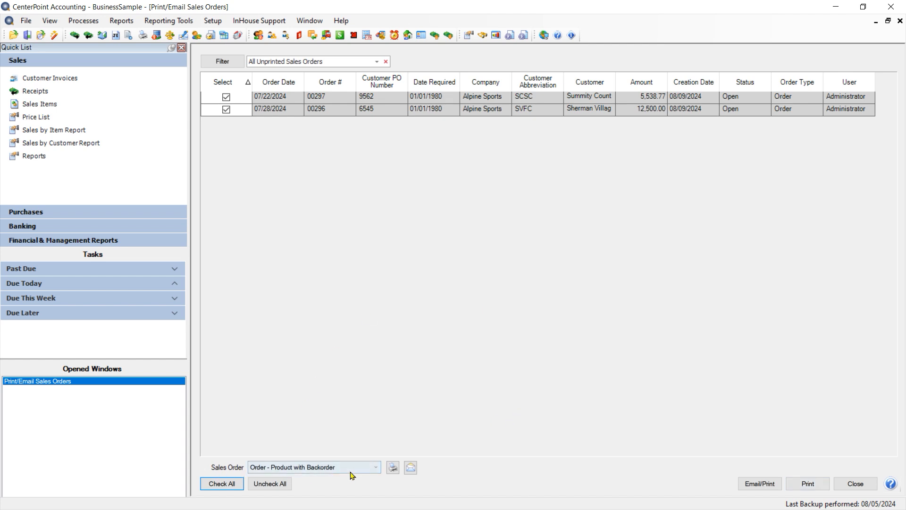
- Review the printer and email settings for the sales orders, and close the Print/Email Sales Orders process
left_click(392, 467)
left_click(430, 285)
left_click(410, 467)
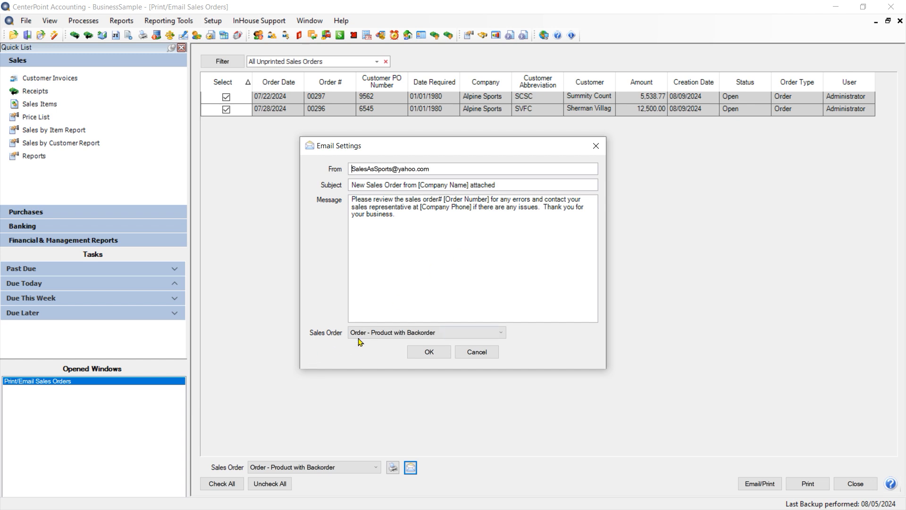
left_click(431, 355)
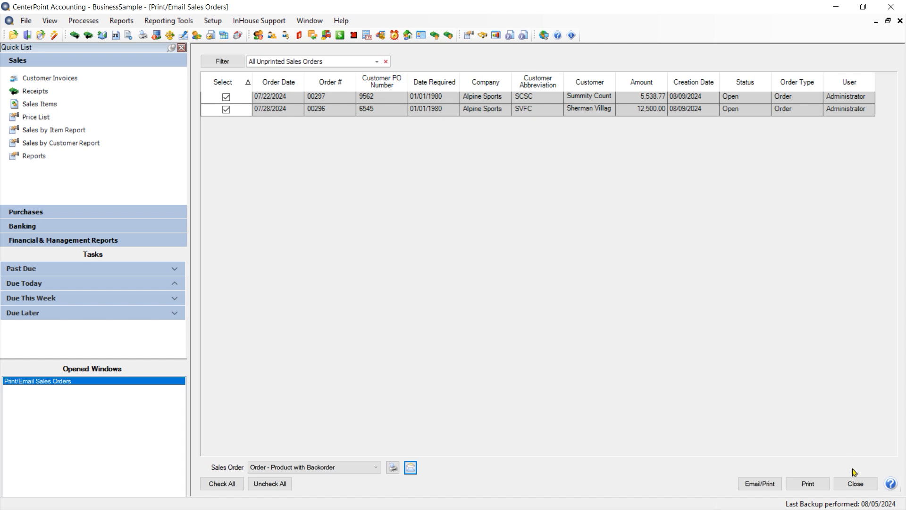
left_click(855, 486)
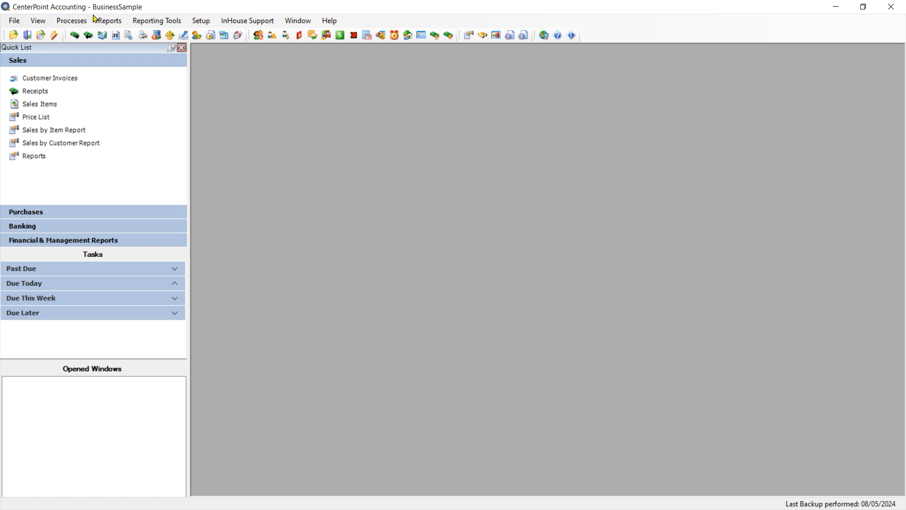
- Open the report selection and select the Email Log report among the Audit Reports
left_click(110, 21)
left_click(118, 33)
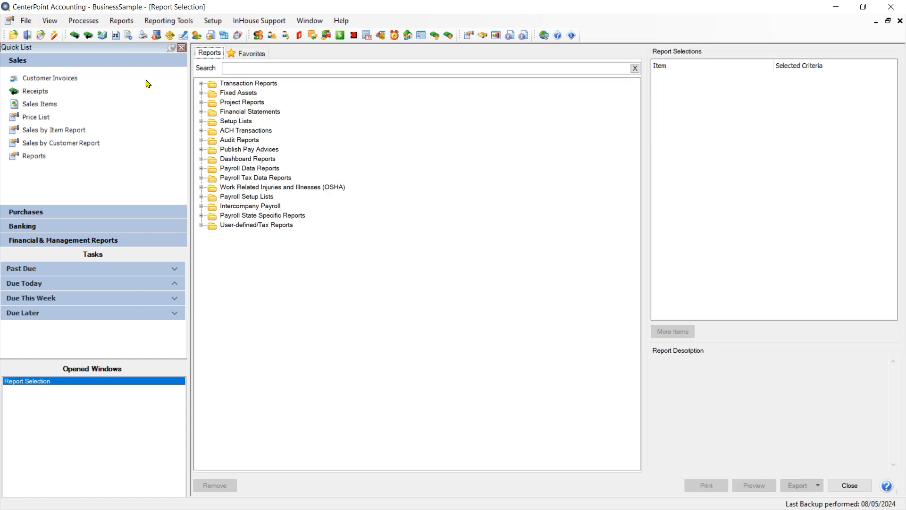
left_click(201, 140)
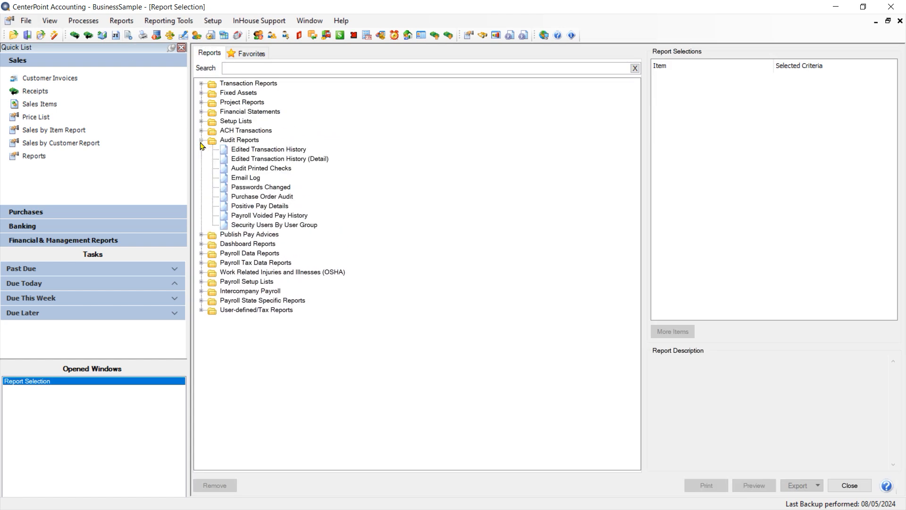
left_click(238, 178)
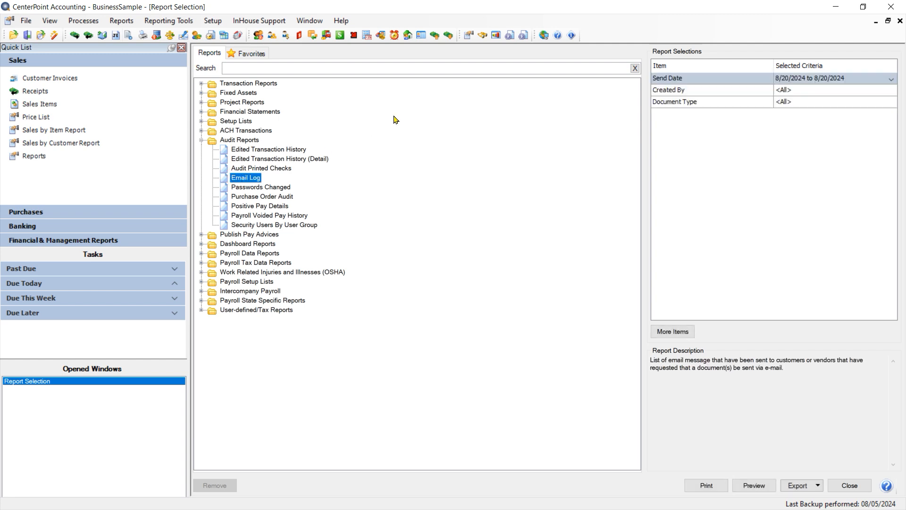